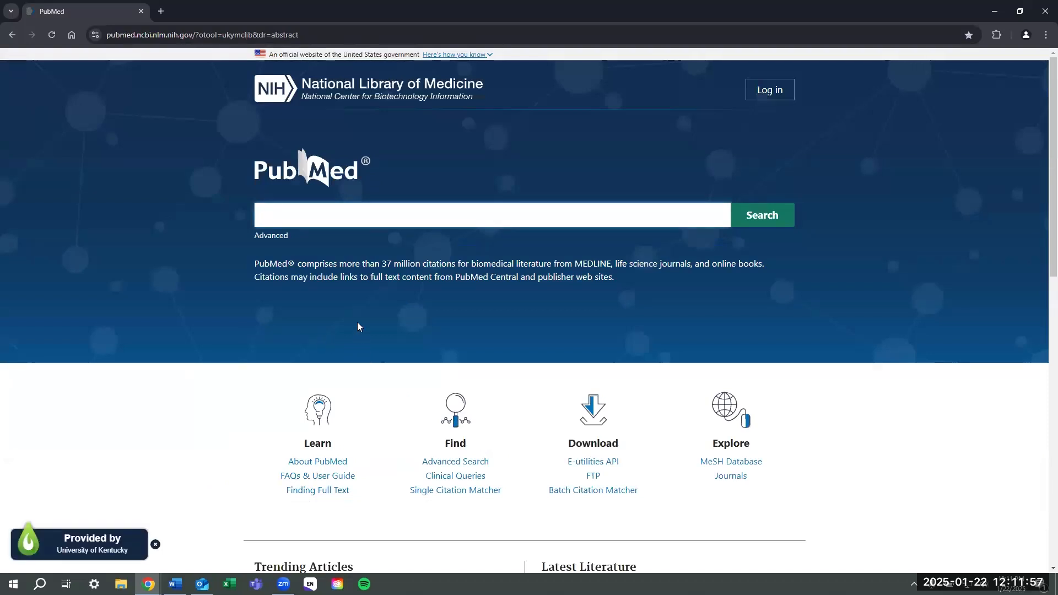
- Search the MeSH Database for "exercise" and open the Exercise heading's record
left_click(281, 240)
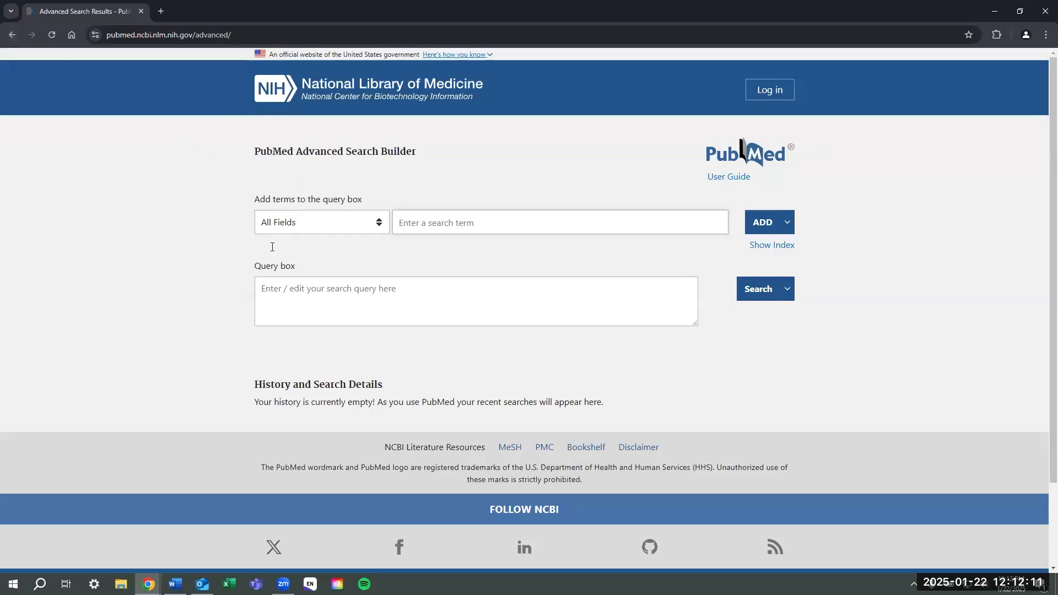
left_click(11, 37)
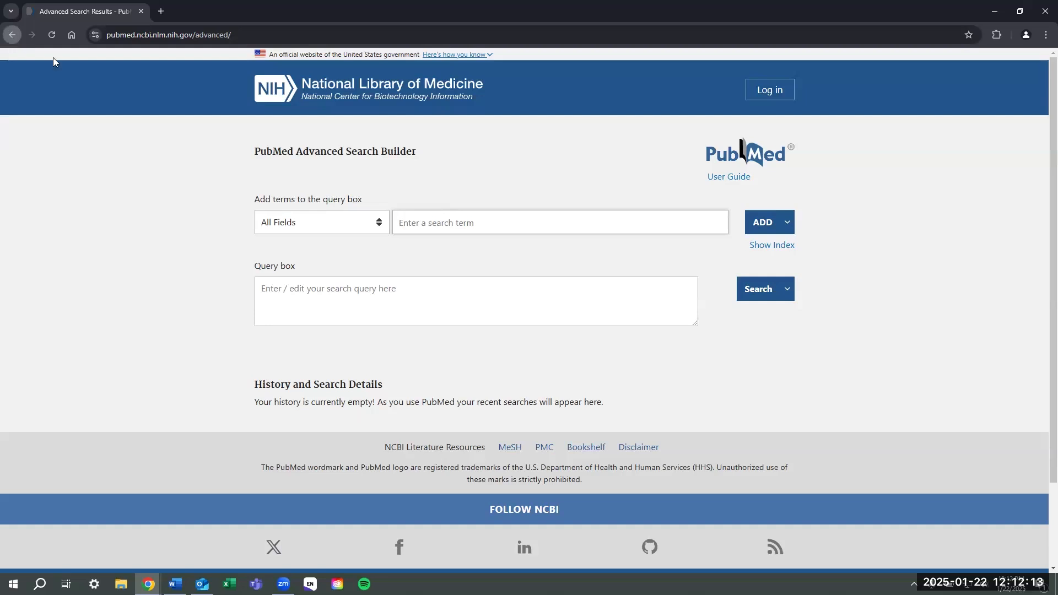
left_click(711, 463)
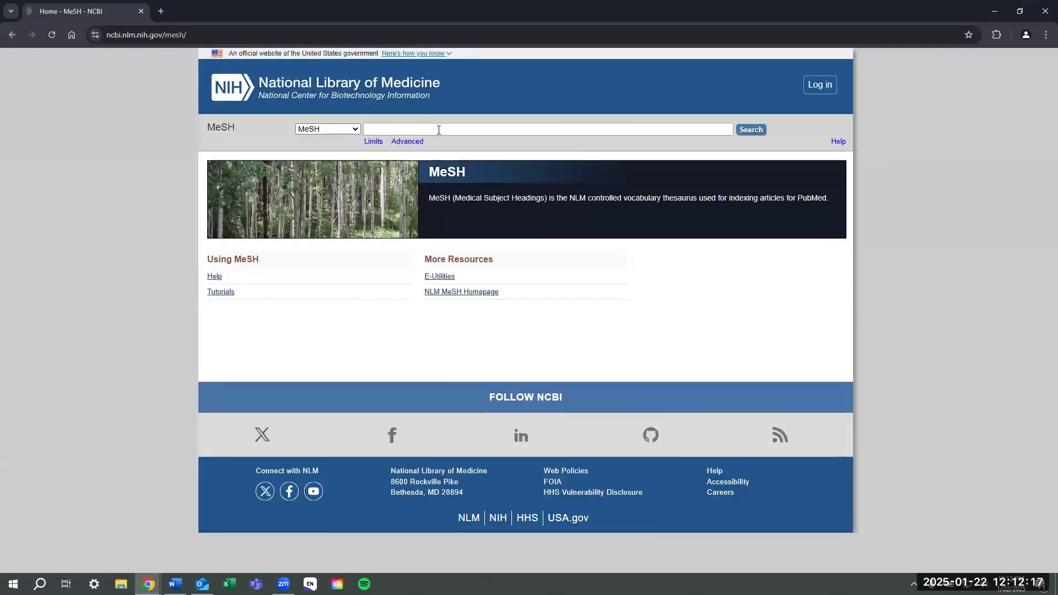
type("exercise")
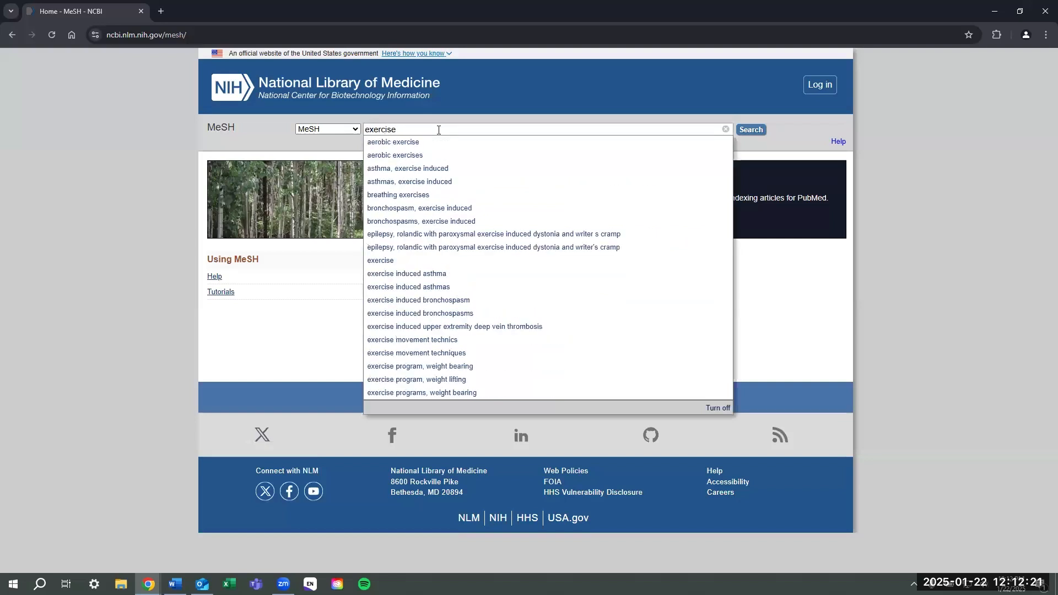
key("Return")
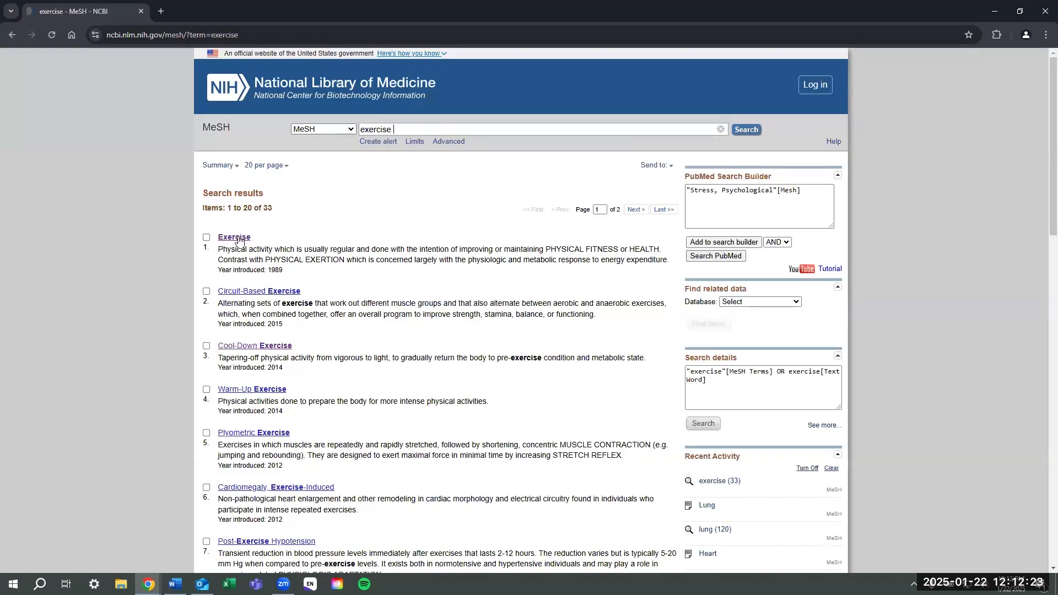
left_click(237, 237)
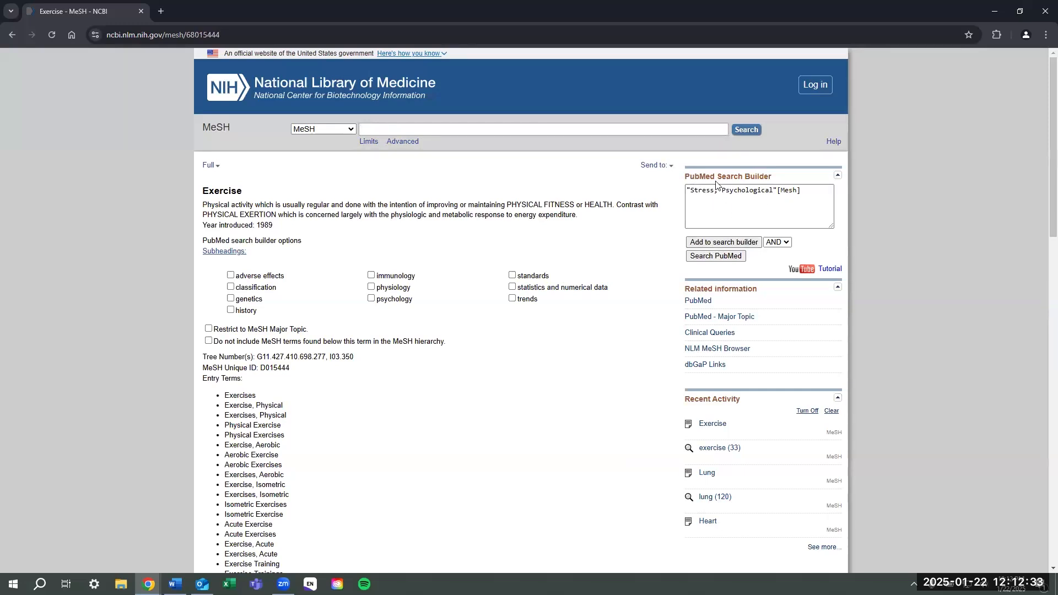
- Copy the "Stress, Psychological"[Mesh] term from the PubMed Search Builder and add it to the query in PubMed's Advanced Search Builder
left_click_drag(801, 191, 686, 190)
right_click(690, 191)
left_click(750, 244)
left_click(8, 36)
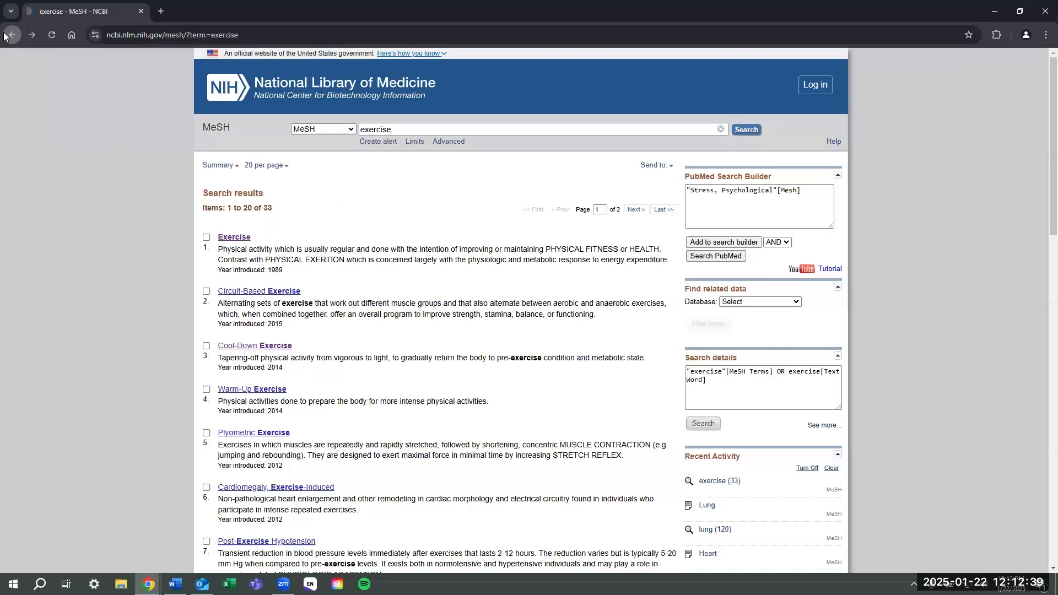
left_click(5, 35)
left_click(5, 35)
left_click(274, 236)
right_click(441, 226)
left_click(480, 334)
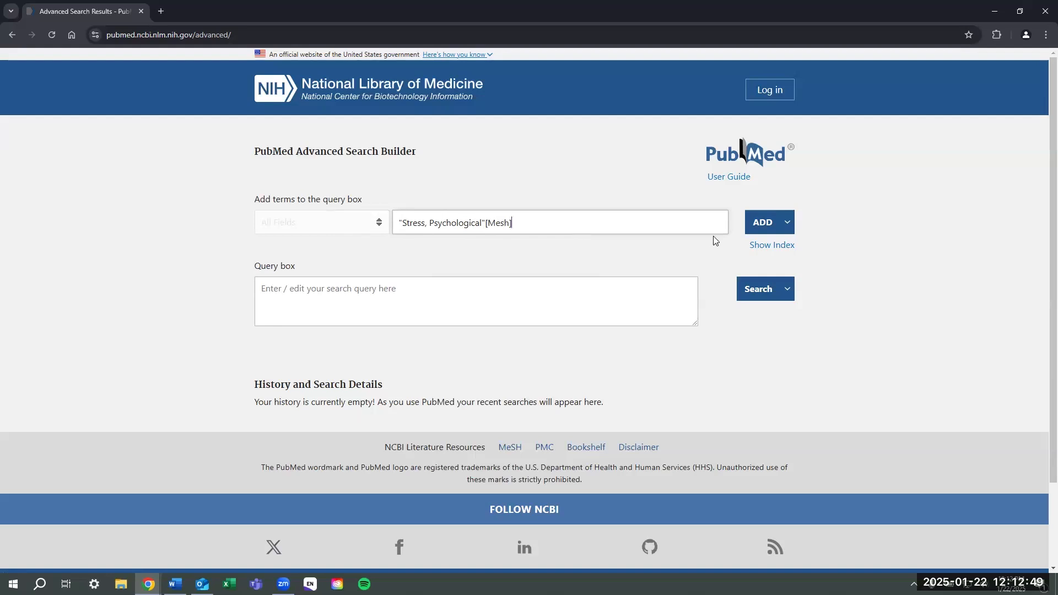
left_click(757, 230)
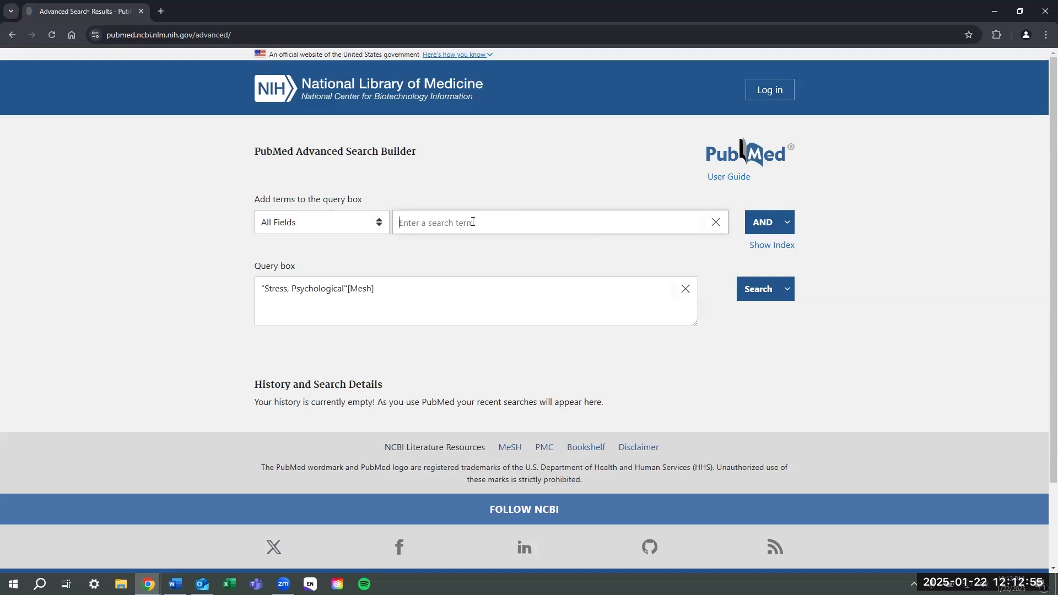
- Set the field for the new search term to Title/Abstract
left_click(378, 221)
scroll(328, 359, "down", 4)
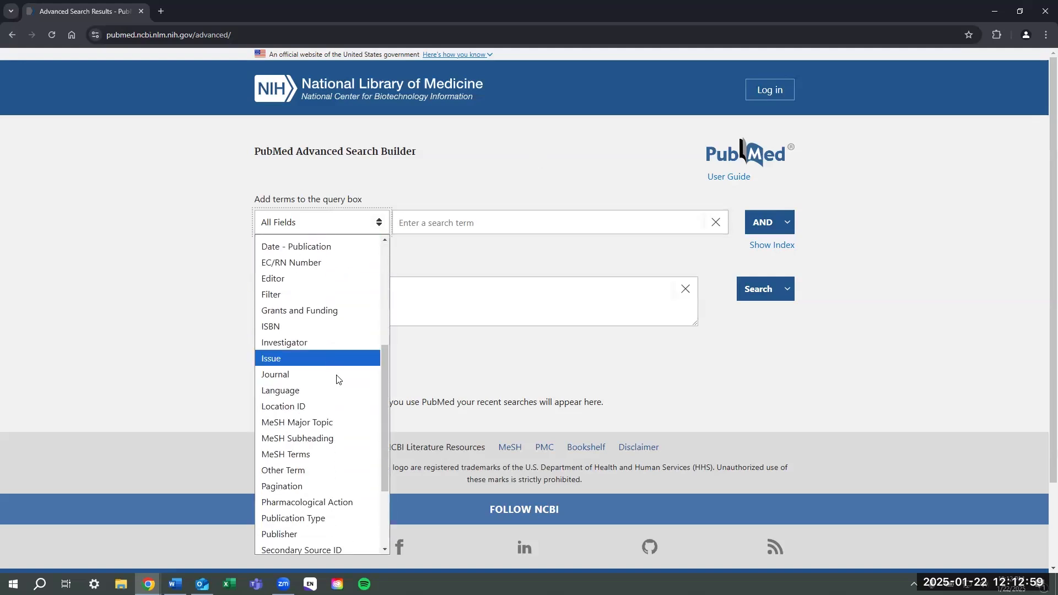
scroll(338, 381, "down", 4)
left_click(339, 520)
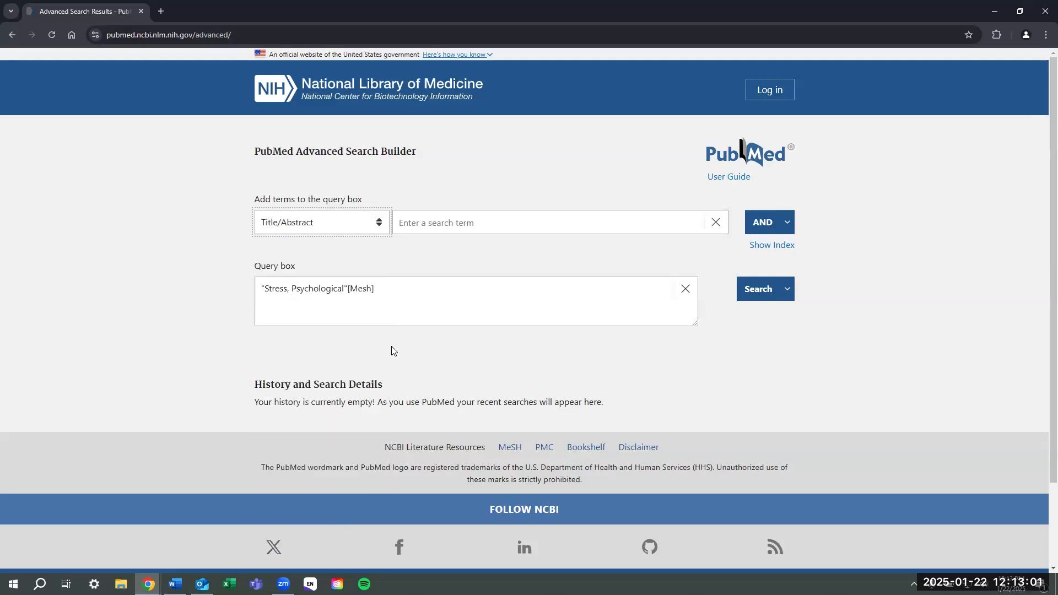
left_click(435, 226)
type("\"")
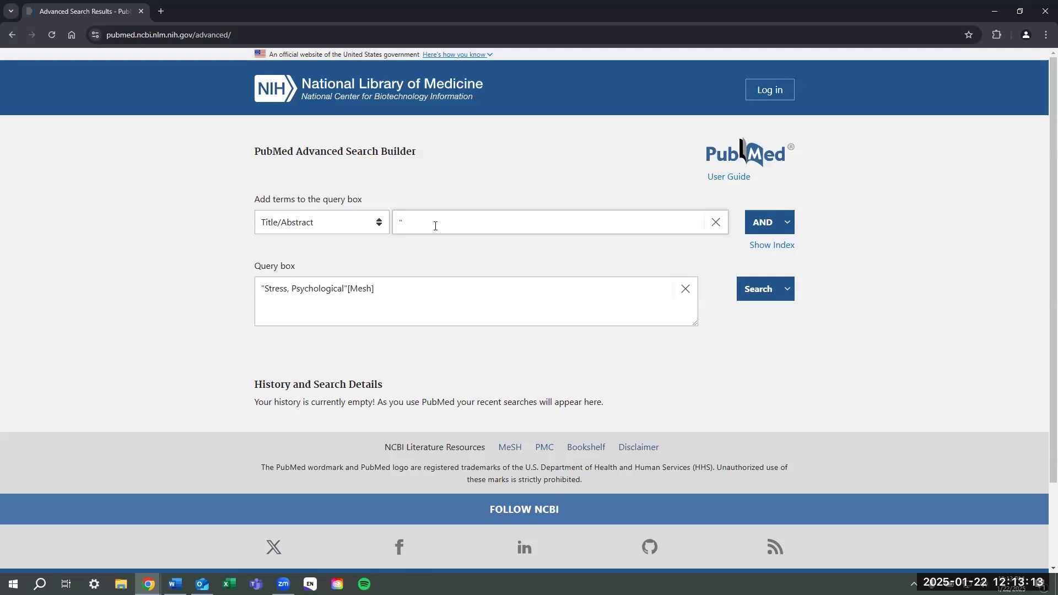
type("exercise\"")
left_click(772, 226)
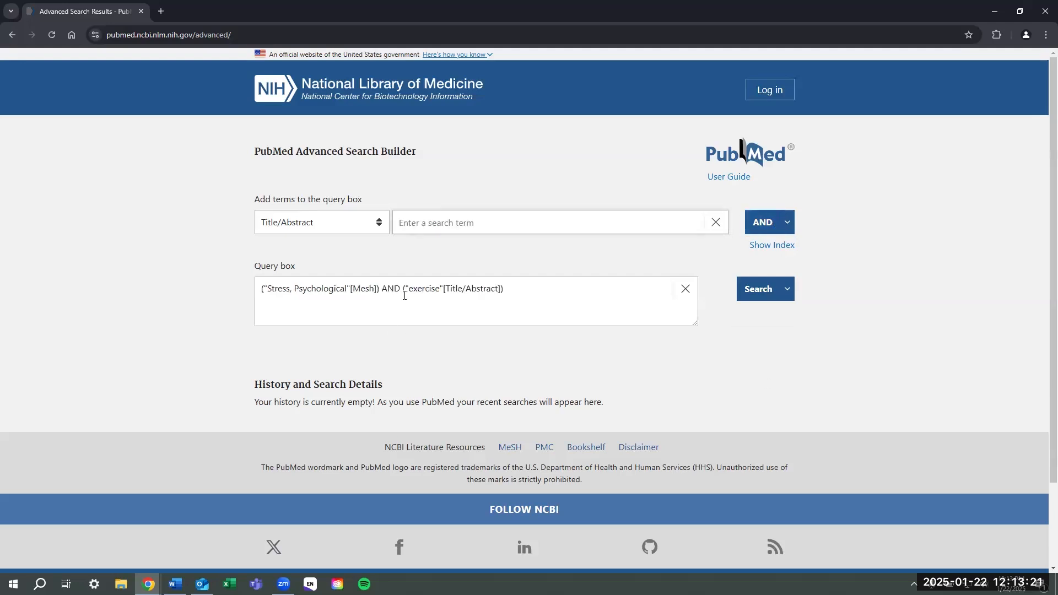
left_click(787, 232)
left_click_drag(519, 293, 385, 293)
key("BackSpace")
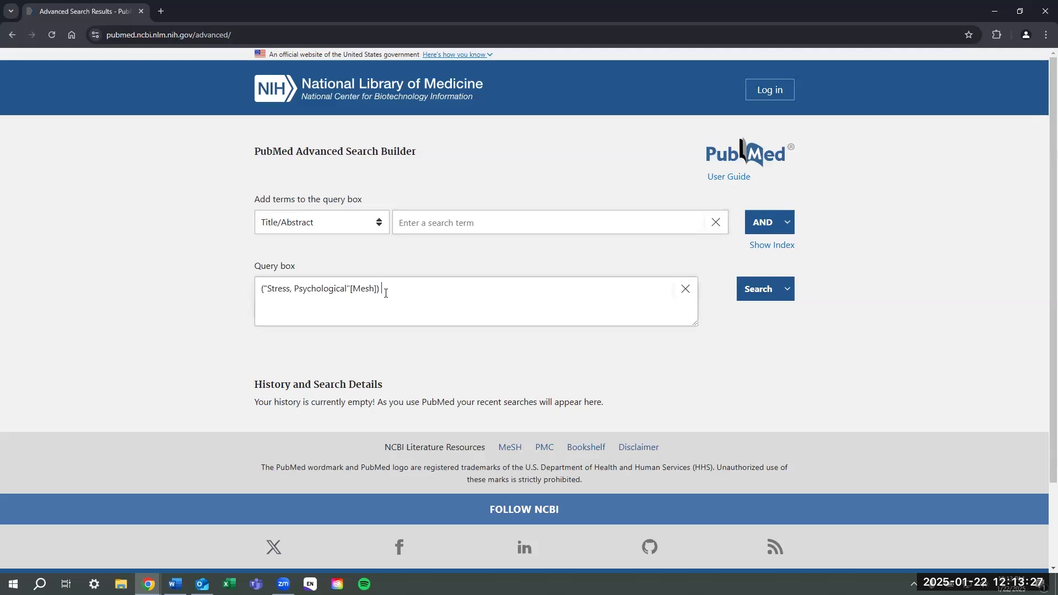
- Add "exercise" in quotation marks as a Title/Abstract term to the query with OR
left_click(424, 224)
type("\"exercise")
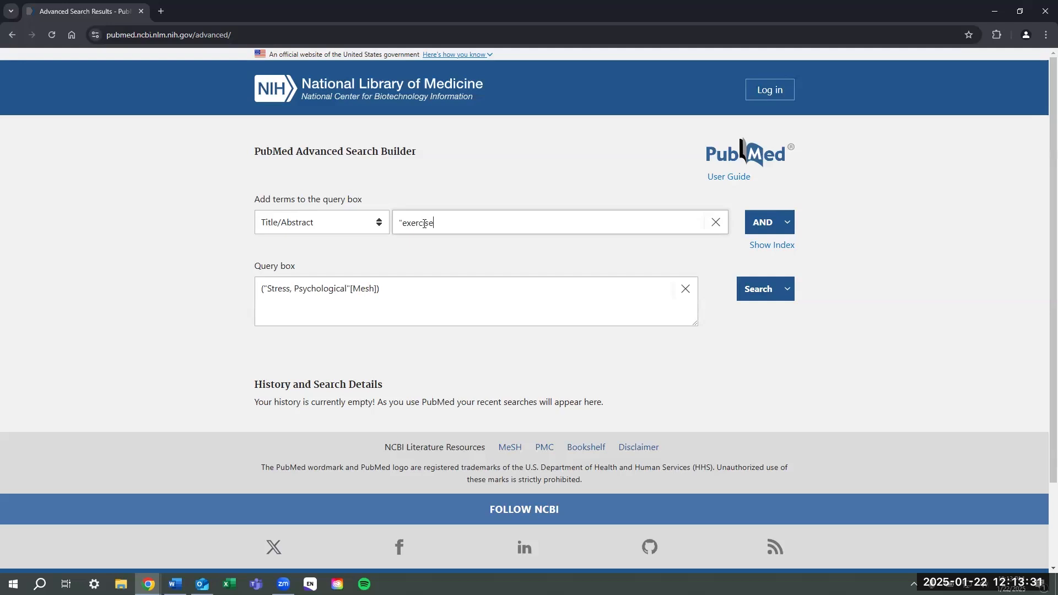
left_click(787, 222)
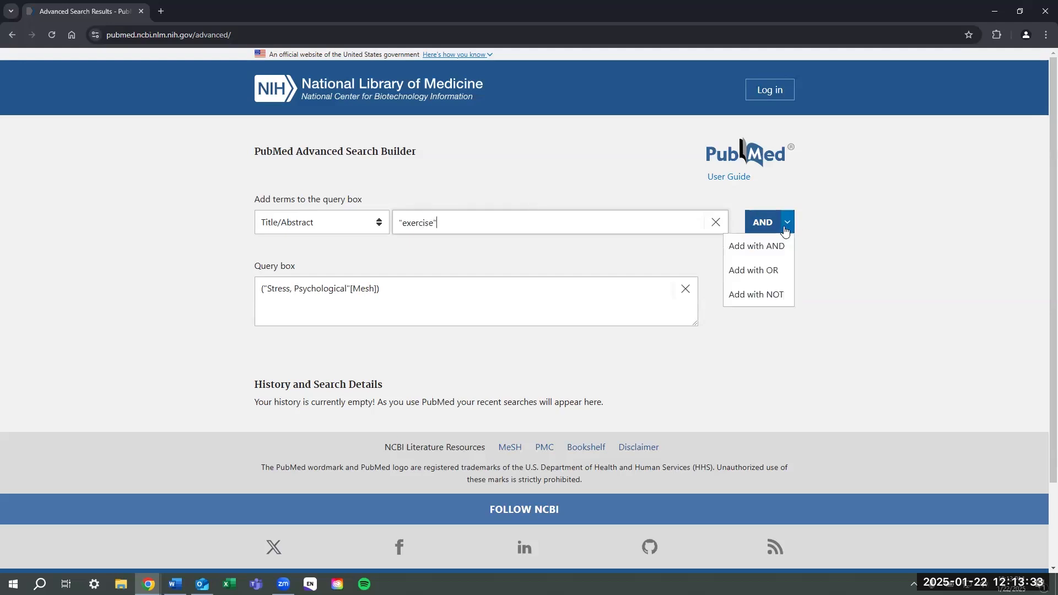
left_click(785, 270)
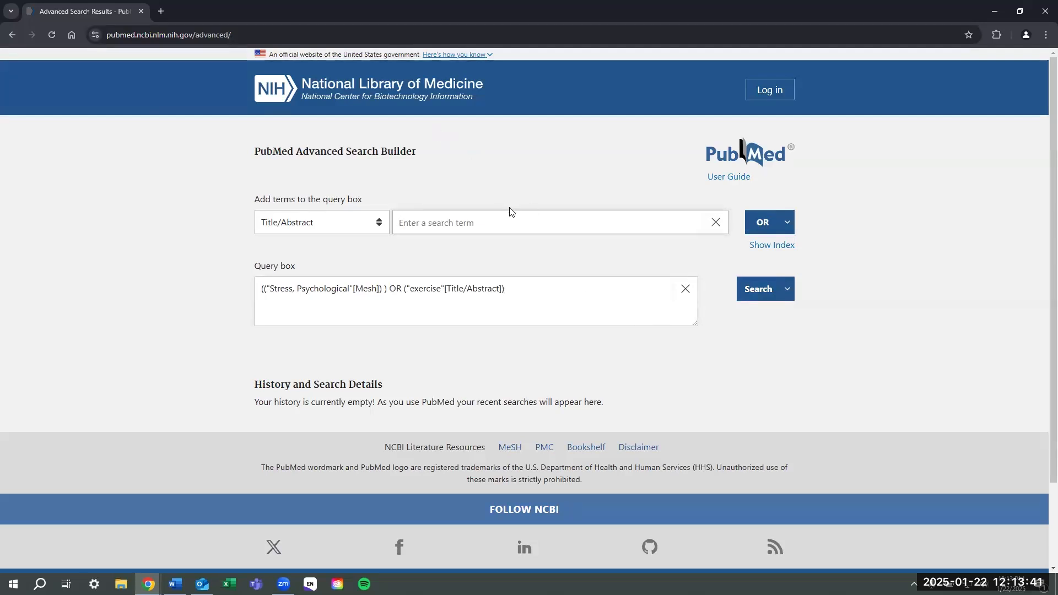
type("\"phy")
key("BackSpace")
key("BackSpace")
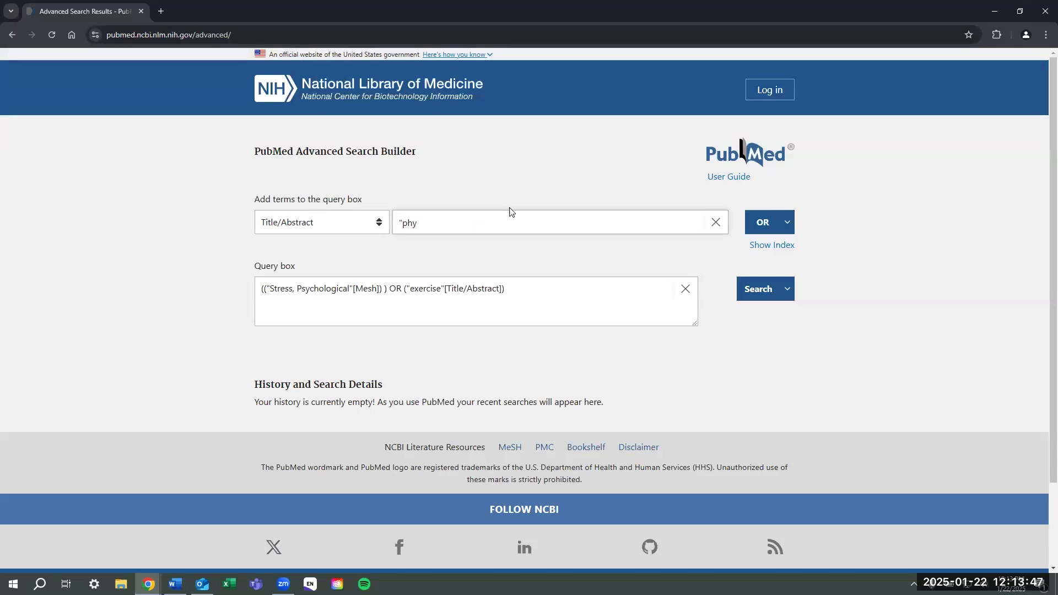
key("BackSpace")
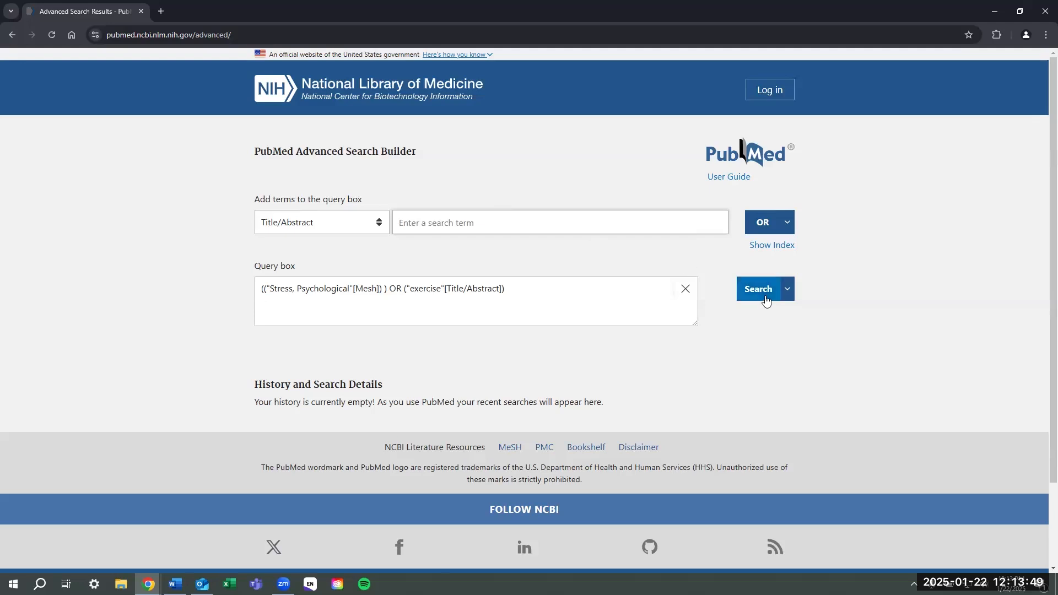
- Add the combined stress and exercise query to the search history and open its results
left_click(786, 289)
left_click(785, 318)
scroll(843, 358, "down", 1)
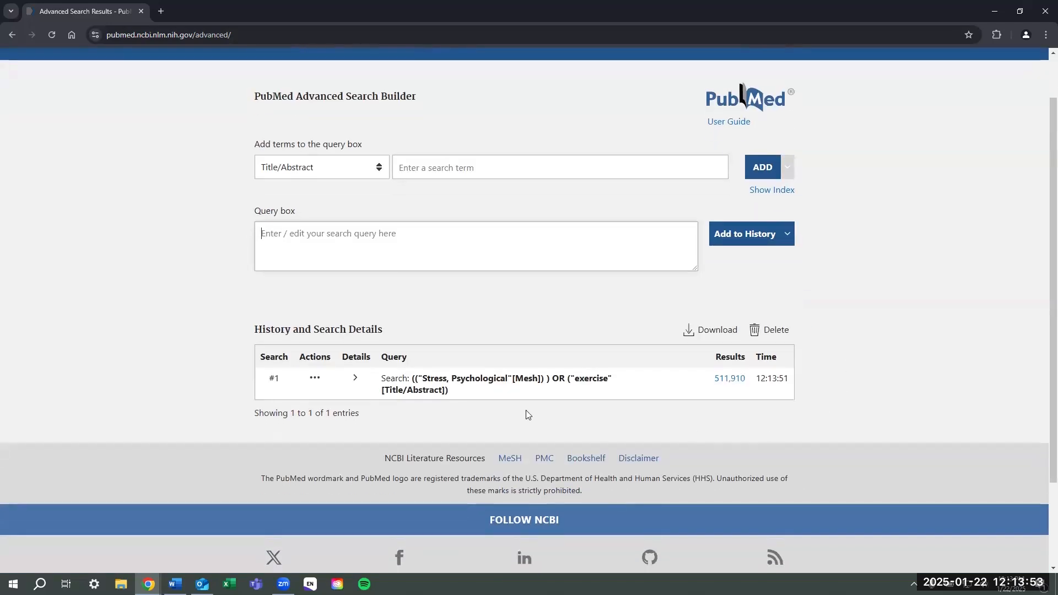
left_click(732, 383)
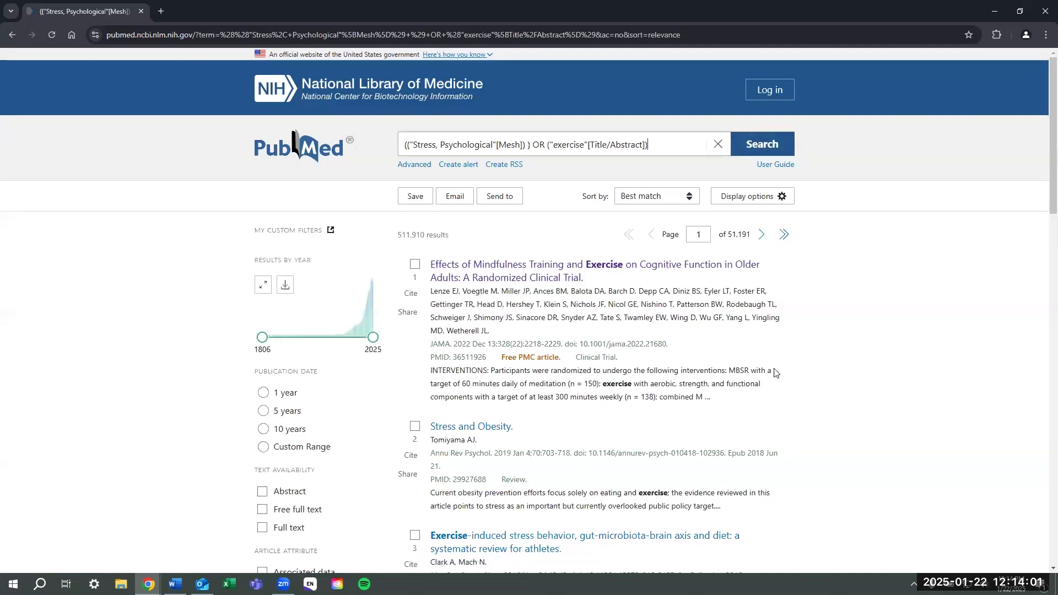
- Open the first article on mindfulness training and exercise, and examine its title, abstract and MeSH terms for the searched concepts
left_click(573, 271)
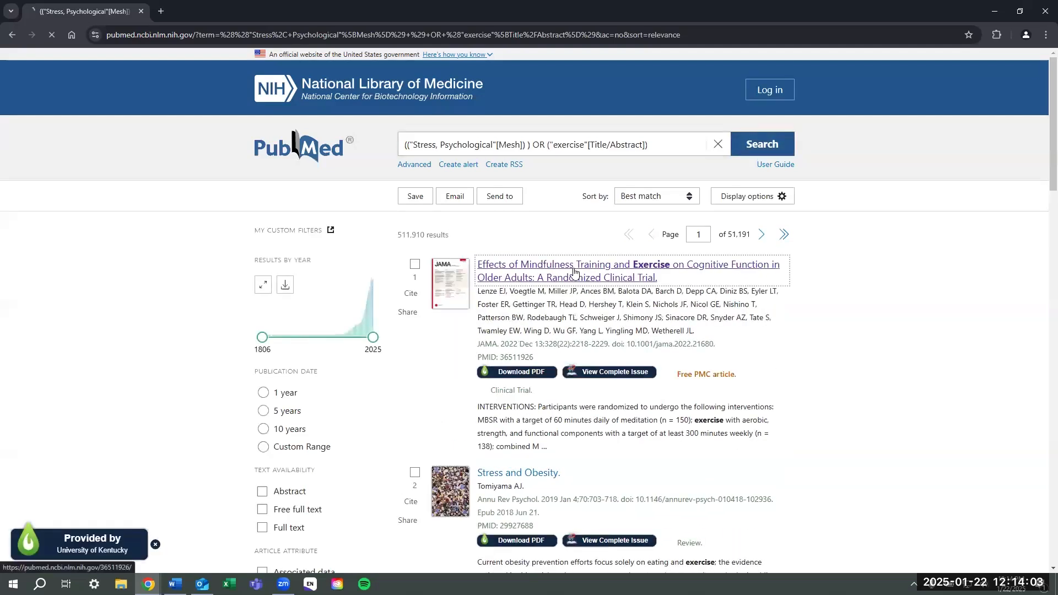
scroll(320, 299, "down", 1)
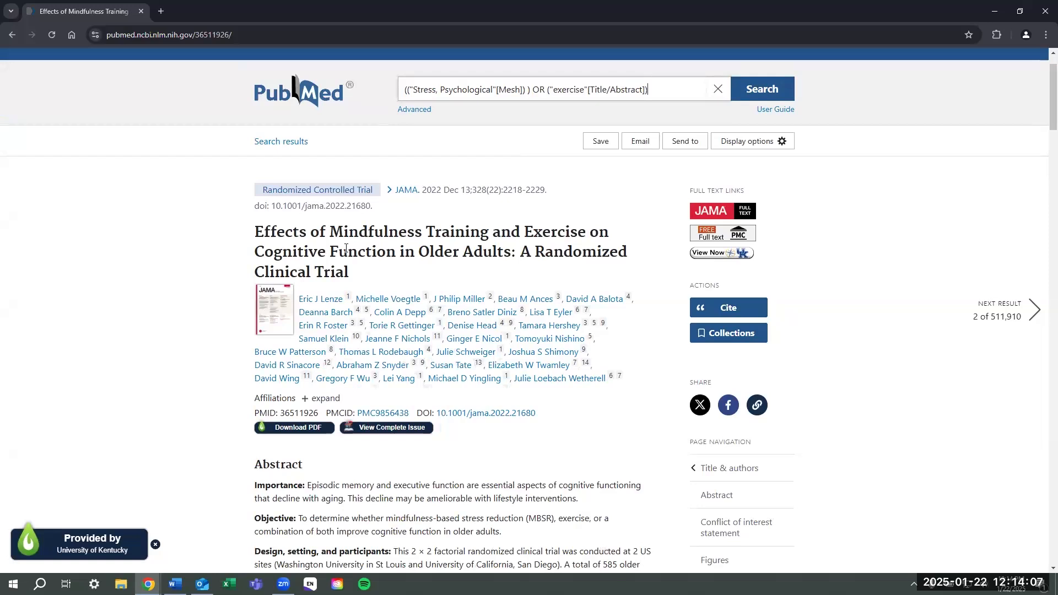
left_click_drag(524, 232, 589, 232)
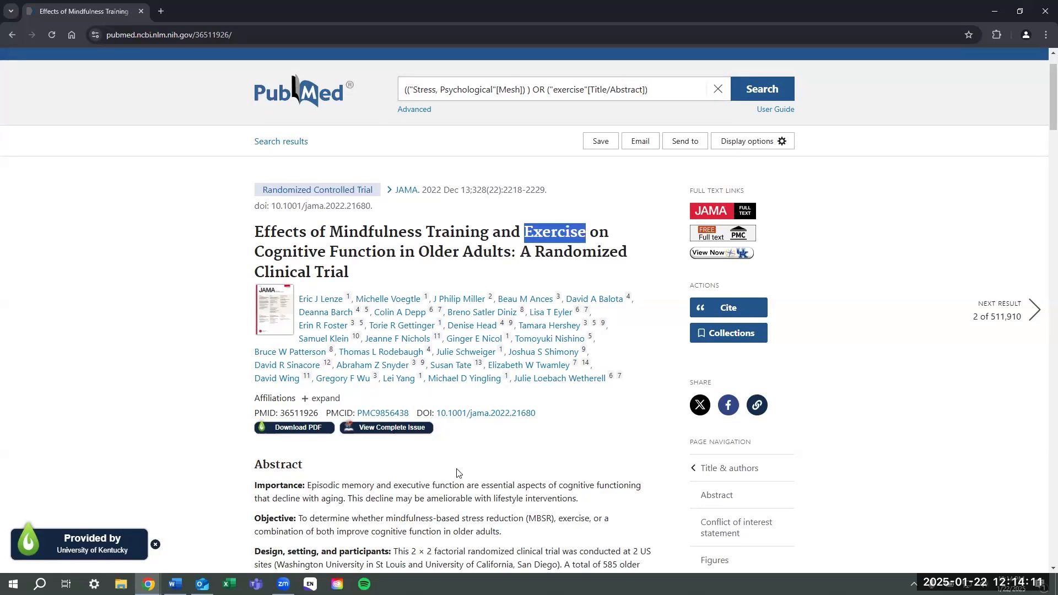
scroll(550, 200, "down", 5)
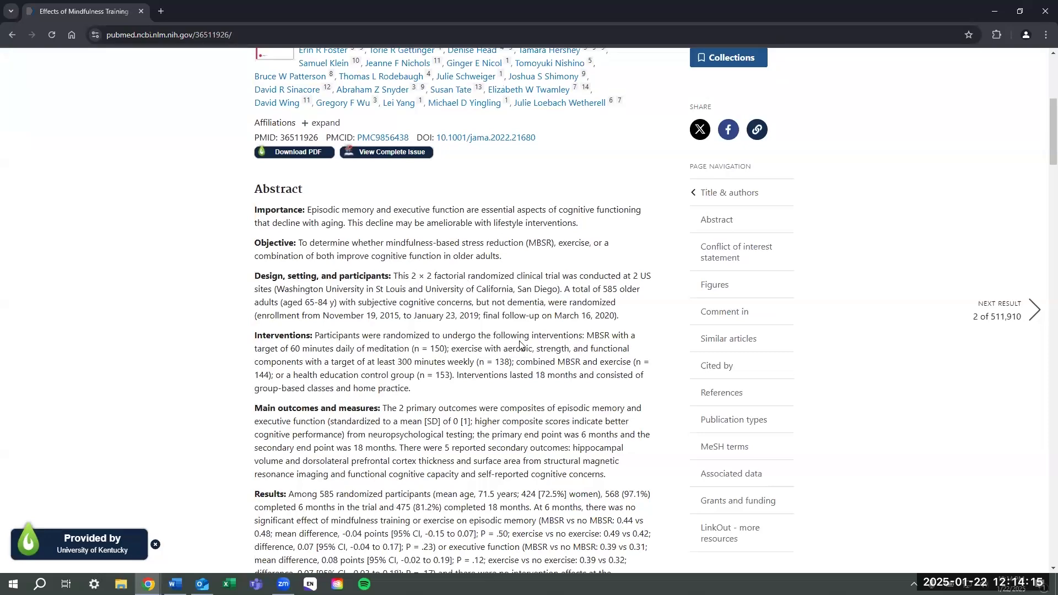
scroll(474, 336, "down", 6)
scroll(263, 316, "down", 16)
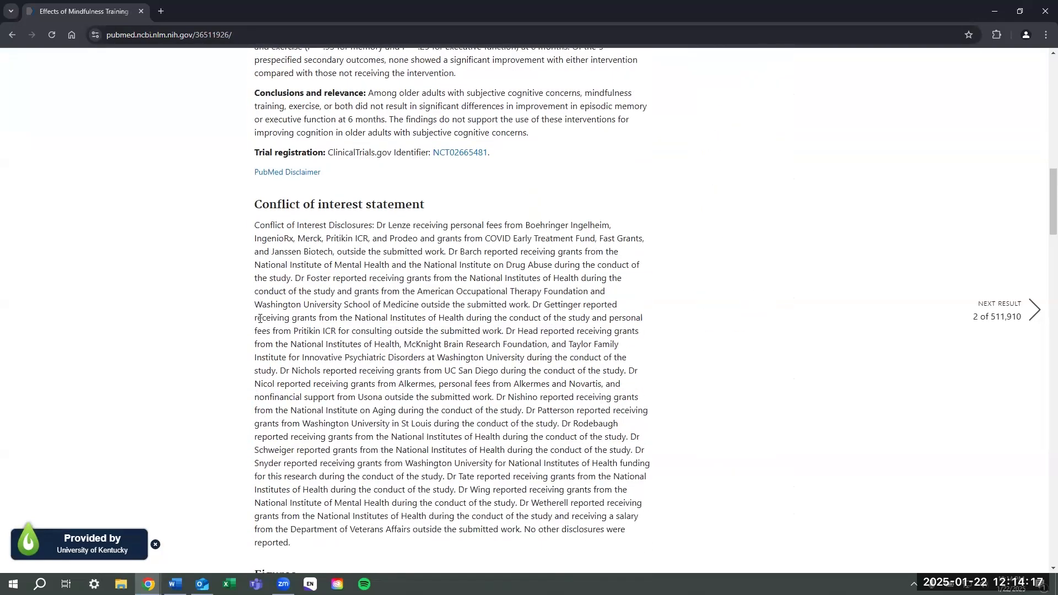
scroll(259, 326, "down", 11)
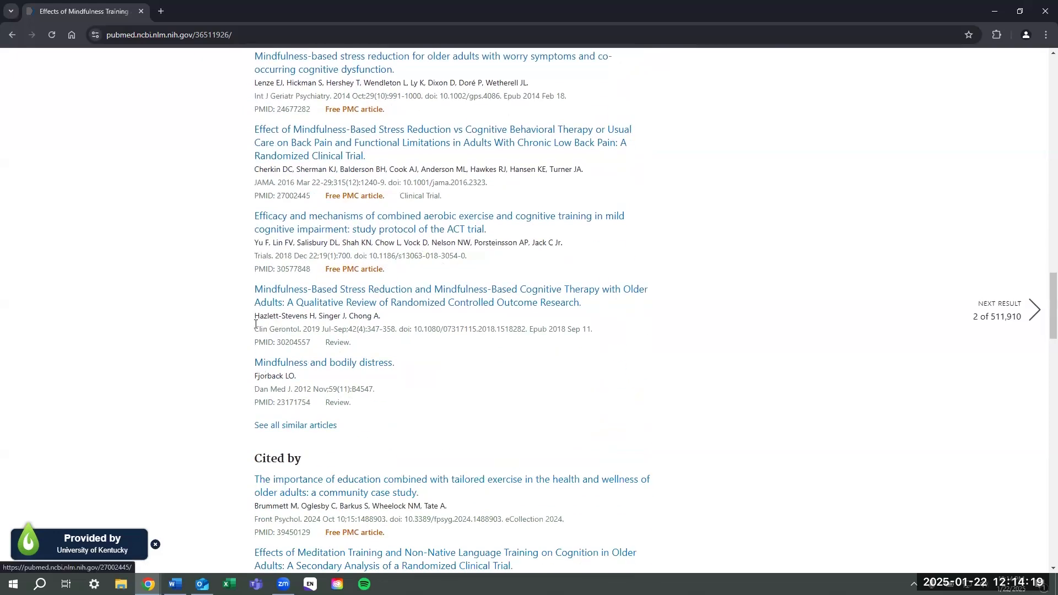
scroll(244, 336, "down", 8)
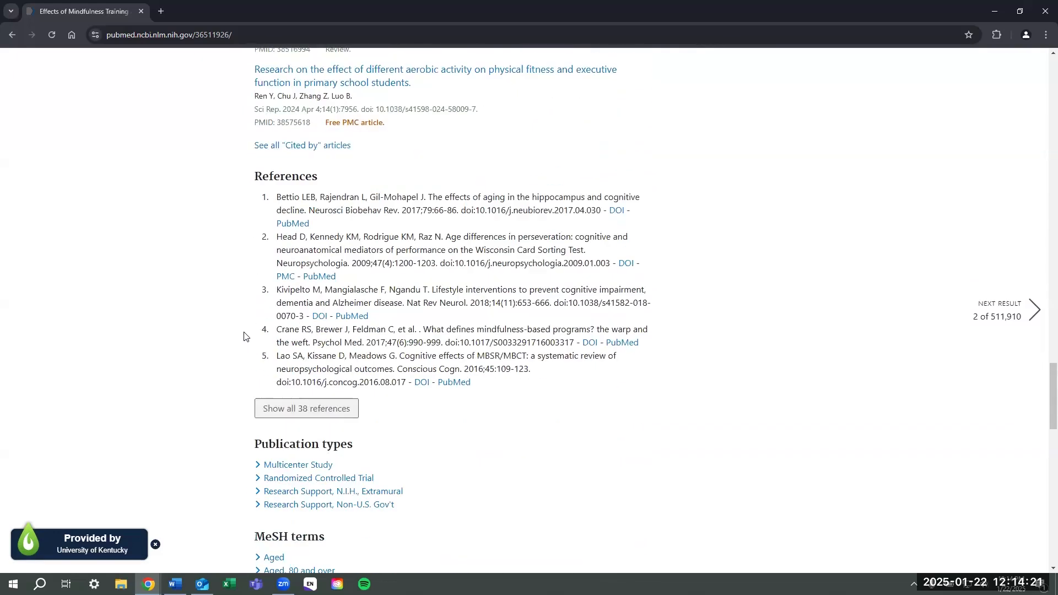
scroll(244, 319, "down", 3)
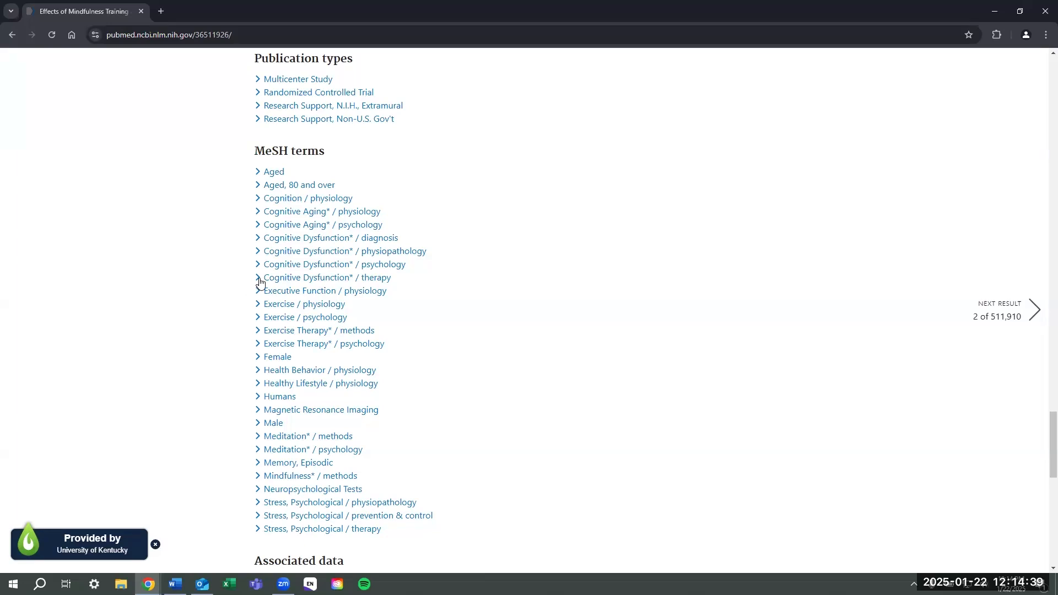
scroll(232, 416, "down", 1)
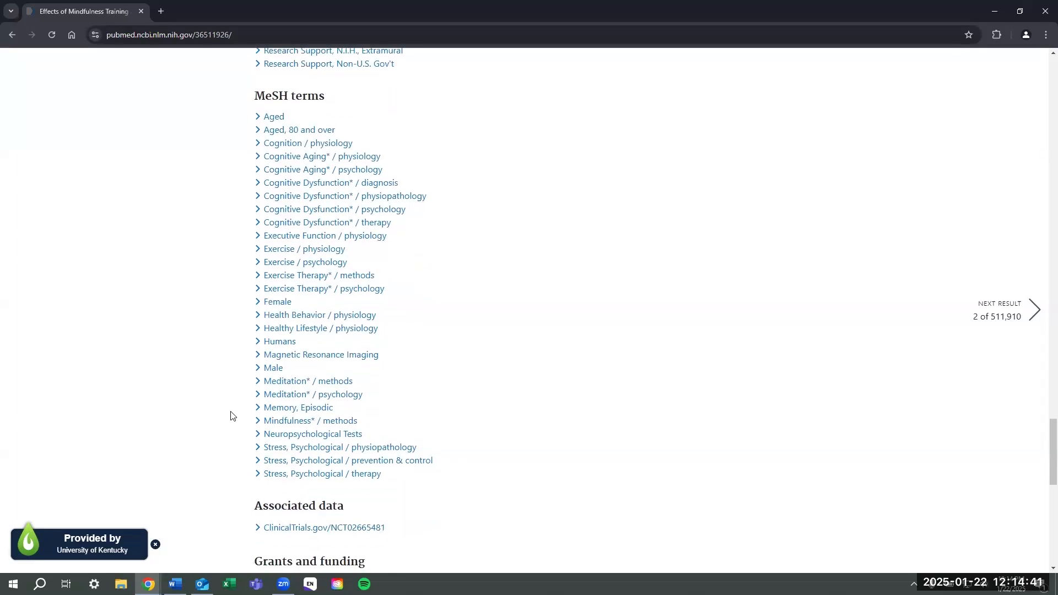
- Return to the Advanced Search Builder and add search #1 from the history to the query box
left_click(12, 35)
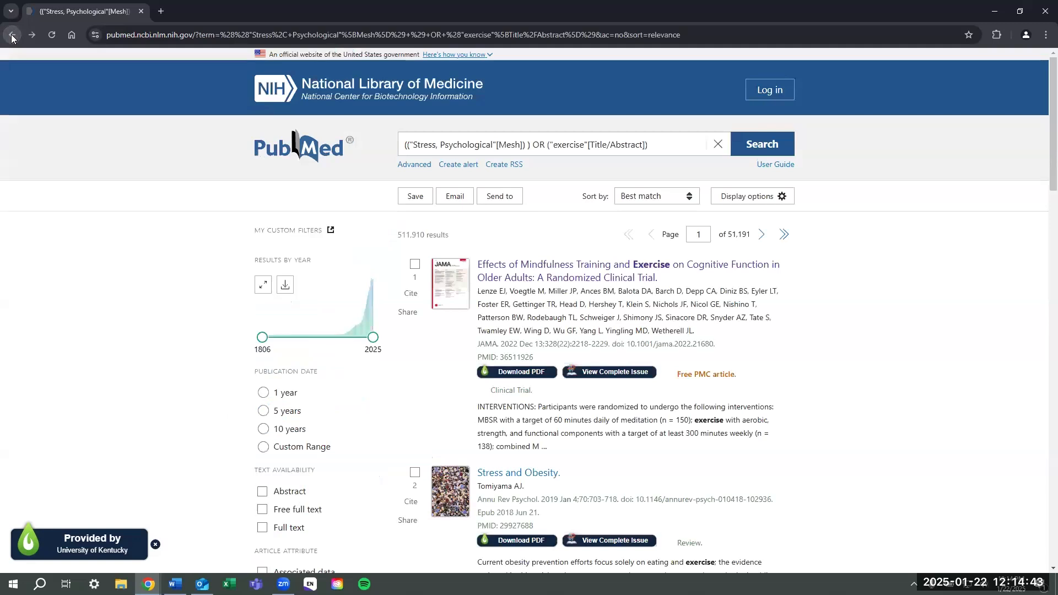
left_click(11, 35)
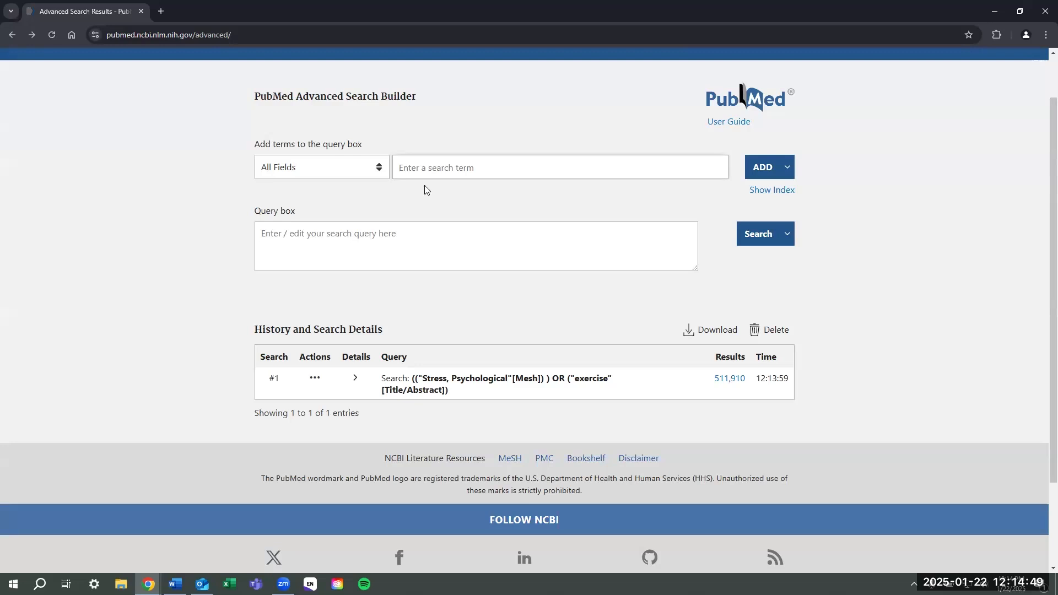
left_click(315, 378)
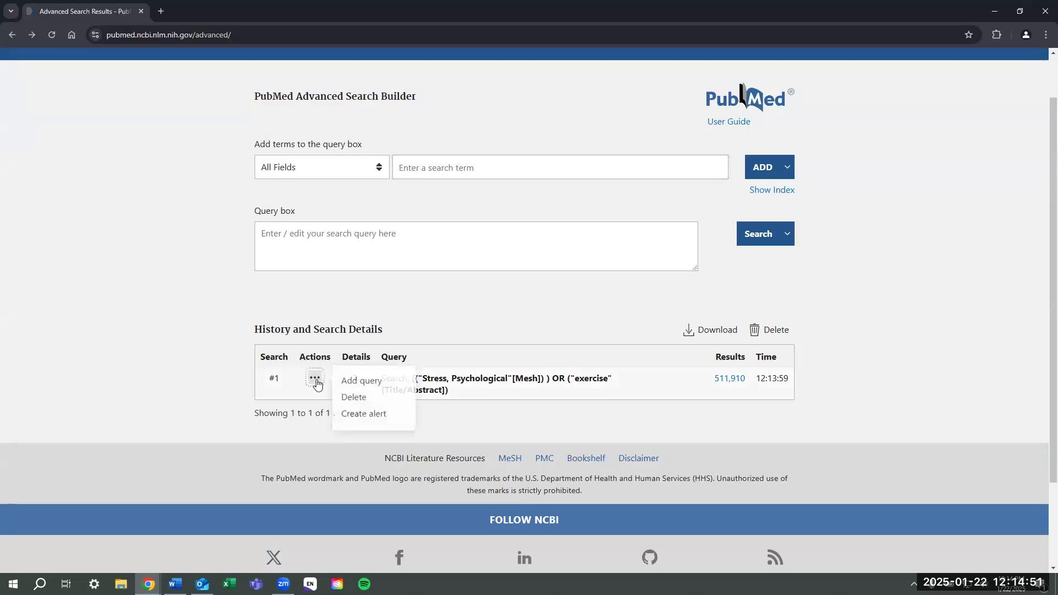
left_click(336, 382)
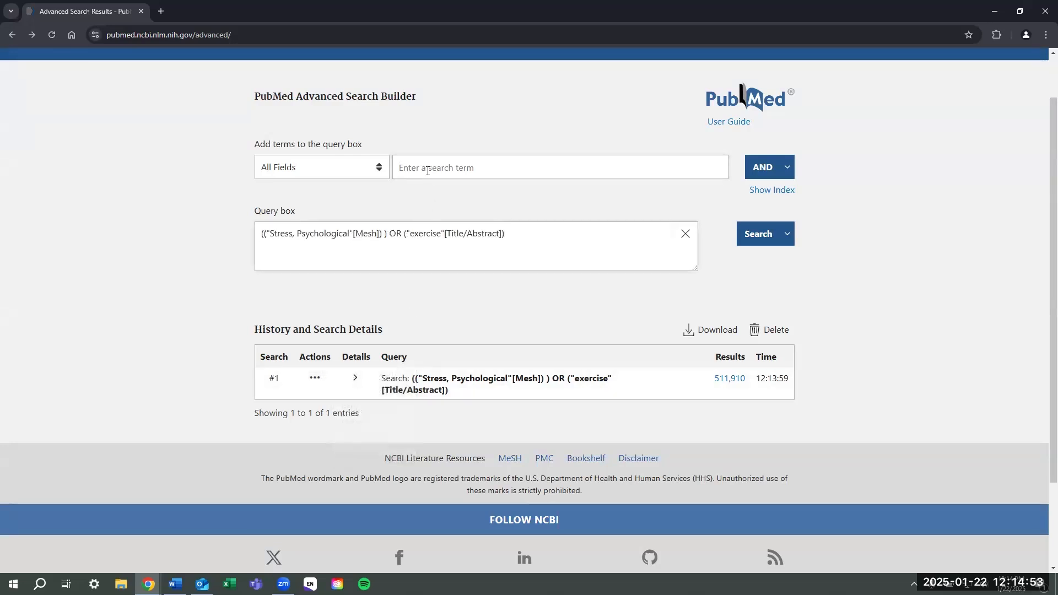
- Clear the query box and look up "emotional stress" in the MeSH Database
left_click(685, 234)
left_click(408, 164)
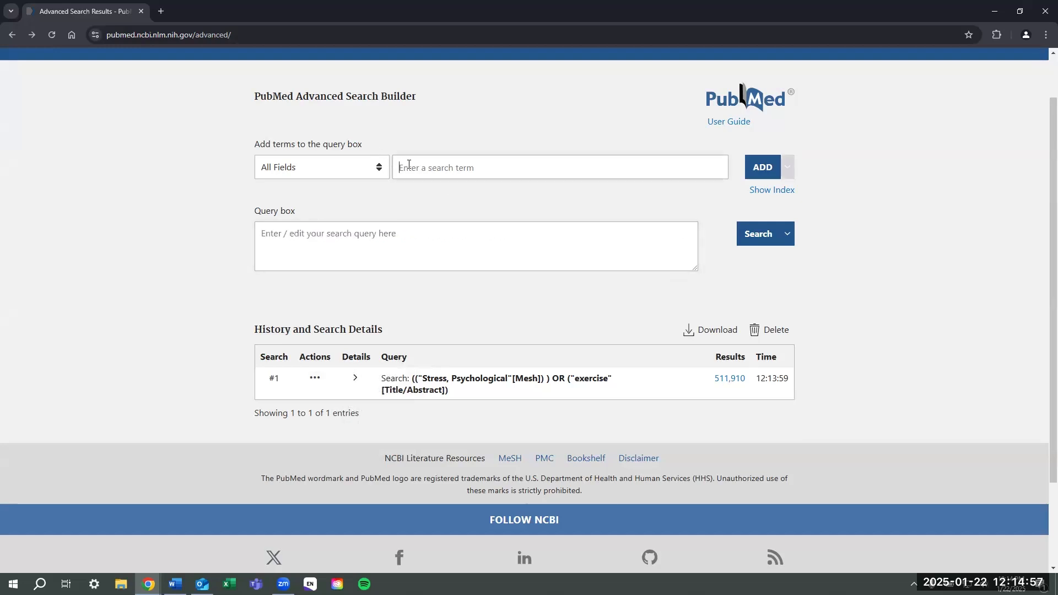
left_click(12, 35)
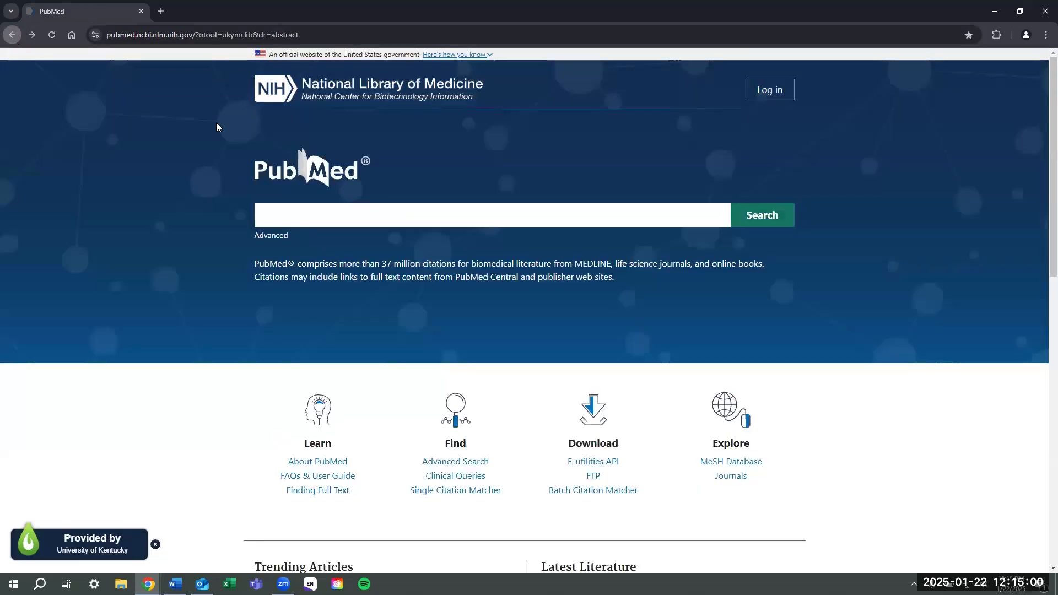
left_click(738, 462)
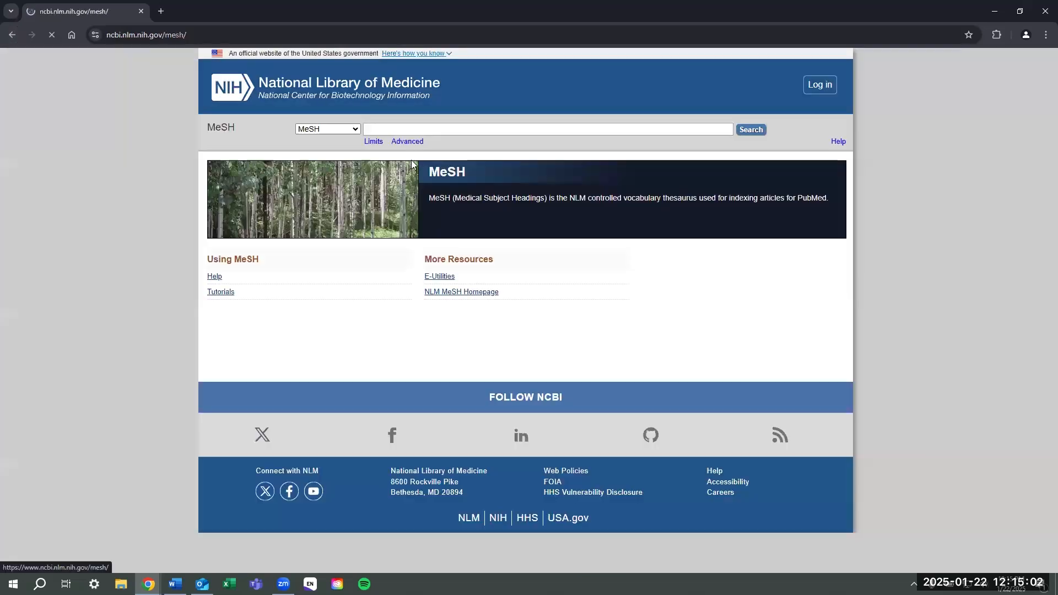
left_click(408, 129)
type("emotiona")
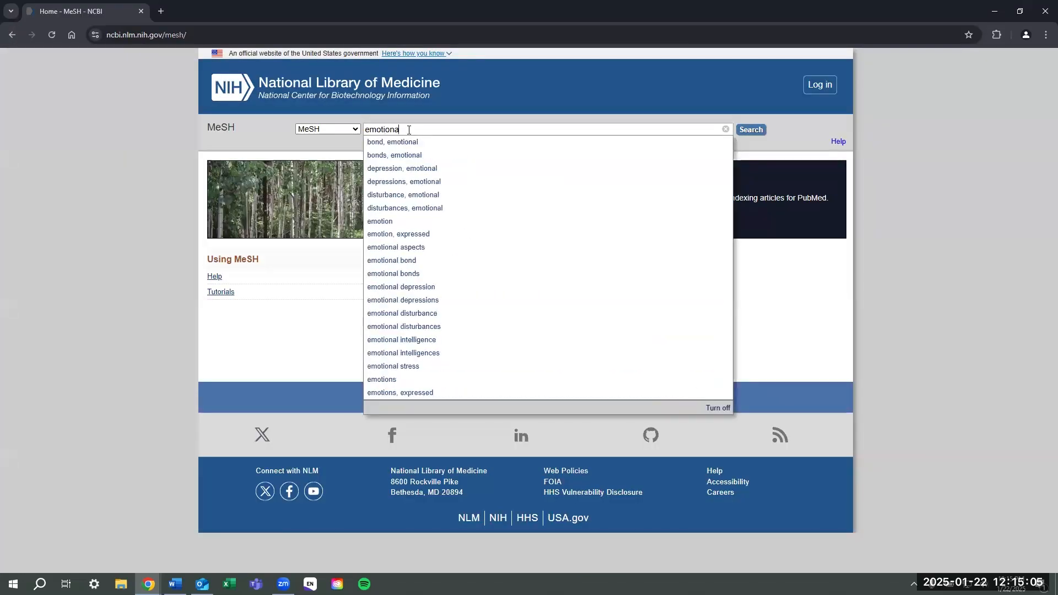
type("l stre")
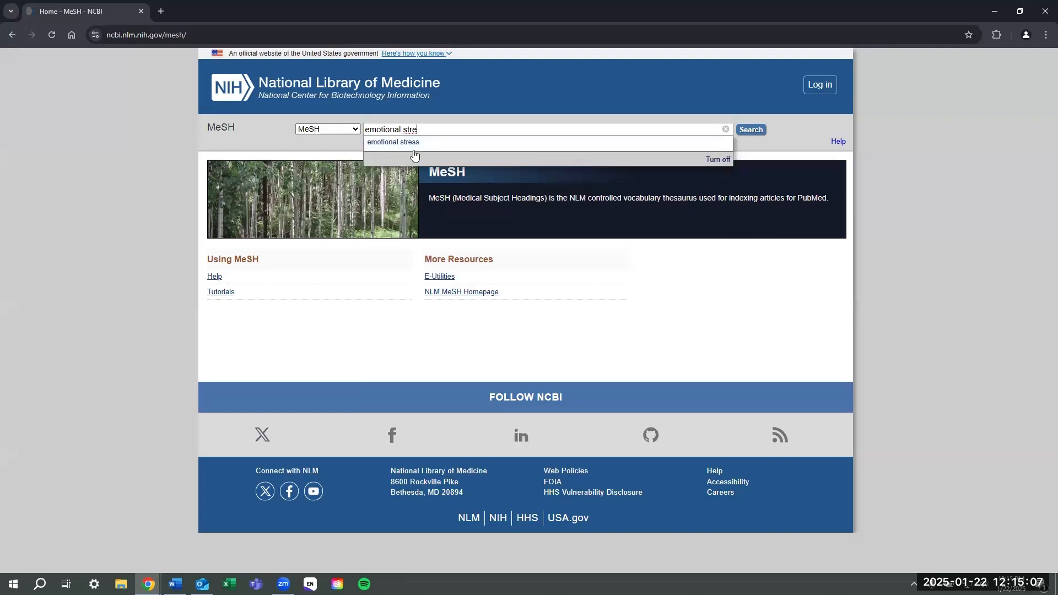
left_click(412, 144)
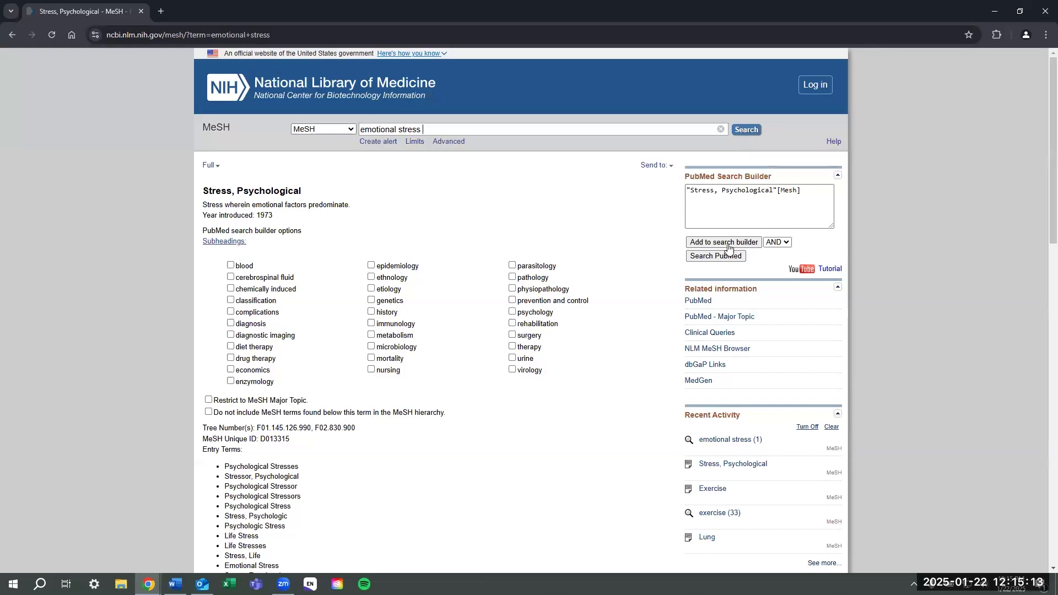
- Copy the "Stress, Psychological"[Mesh] term from the MeSH record and return to the Advanced Search Builder
left_click_drag(692, 189, 689, 189)
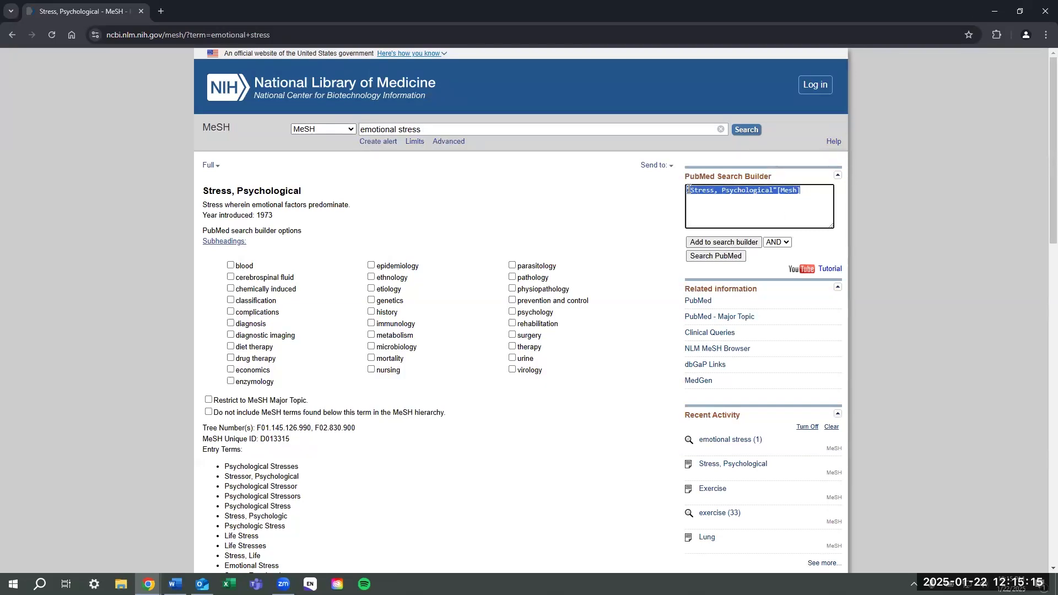
right_click(693, 191)
left_click(749, 243)
left_click(14, 36)
left_click(13, 36)
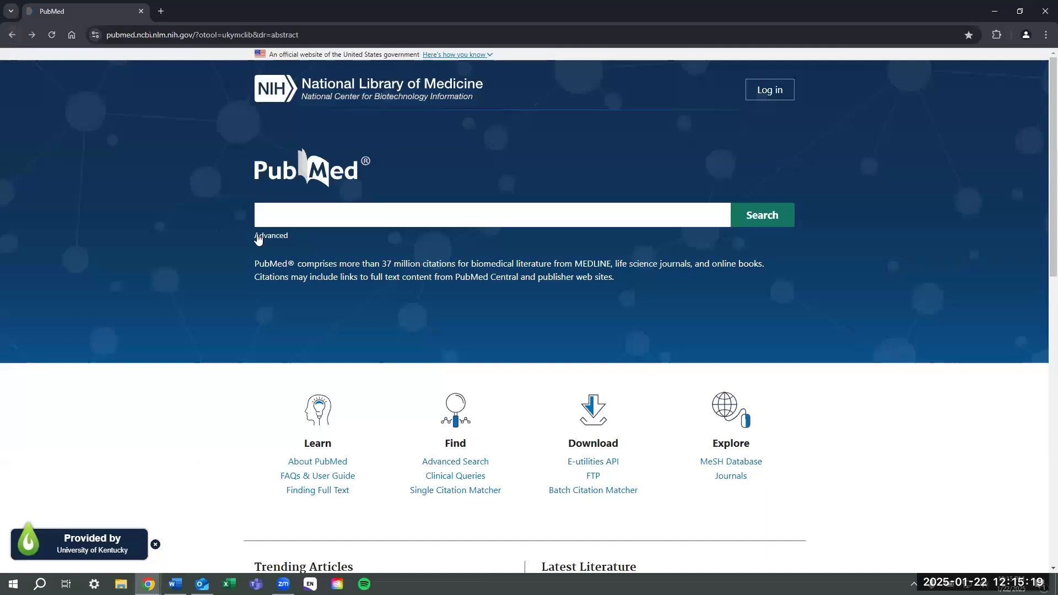
left_click(259, 237)
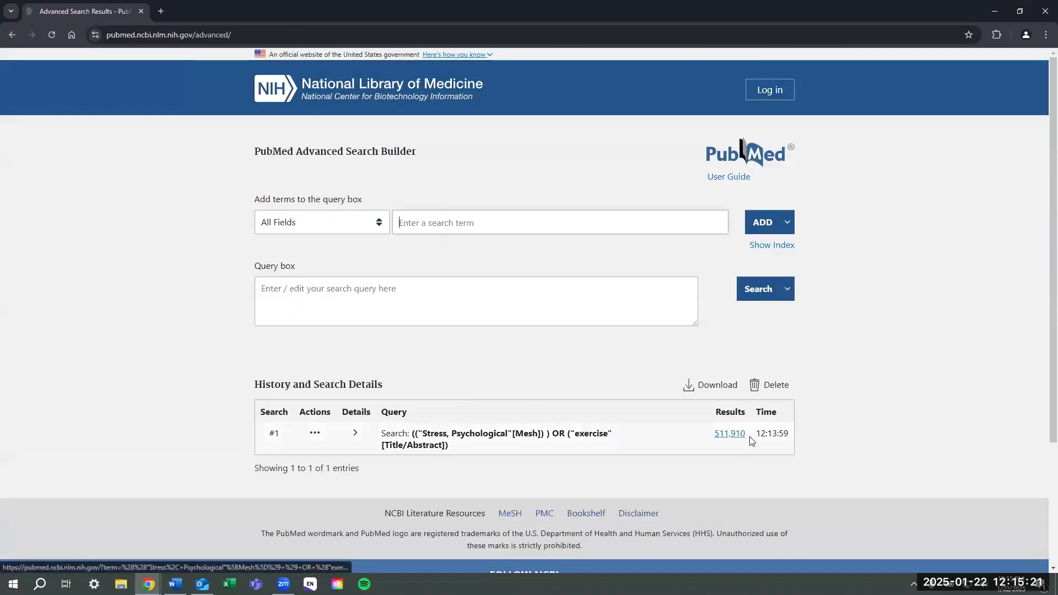
- Paste the copied "Stress, Psychological"[Mesh] term as a search term and add it to the empty query box
right_click(430, 226)
left_click(486, 339)
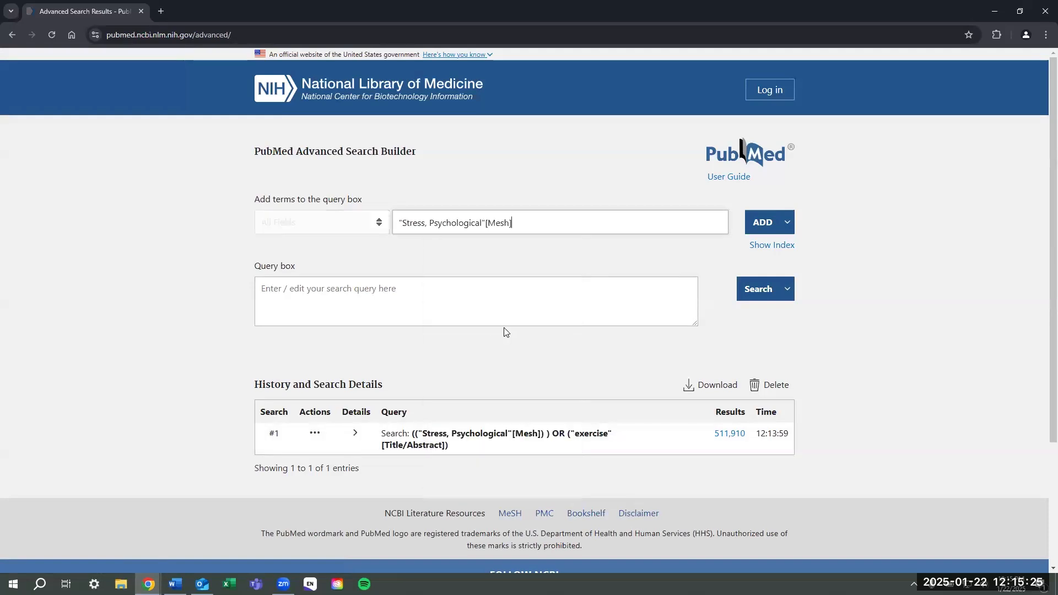
left_click(786, 222)
left_click(760, 243)
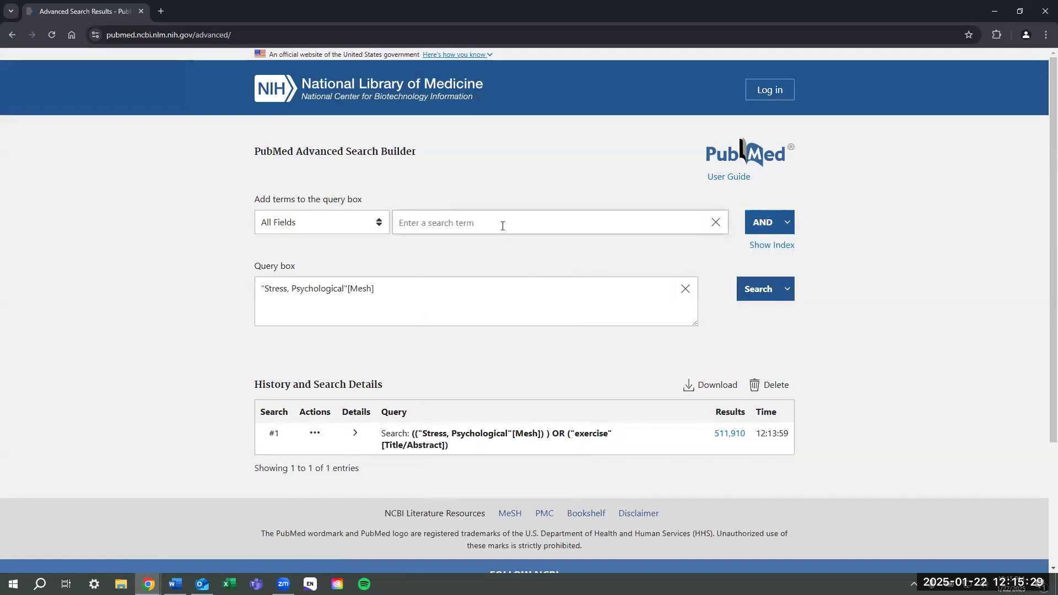
- Add "emotional stress" in quotation marks as an All Fields term to the query with OR
type("\"emotional stress")
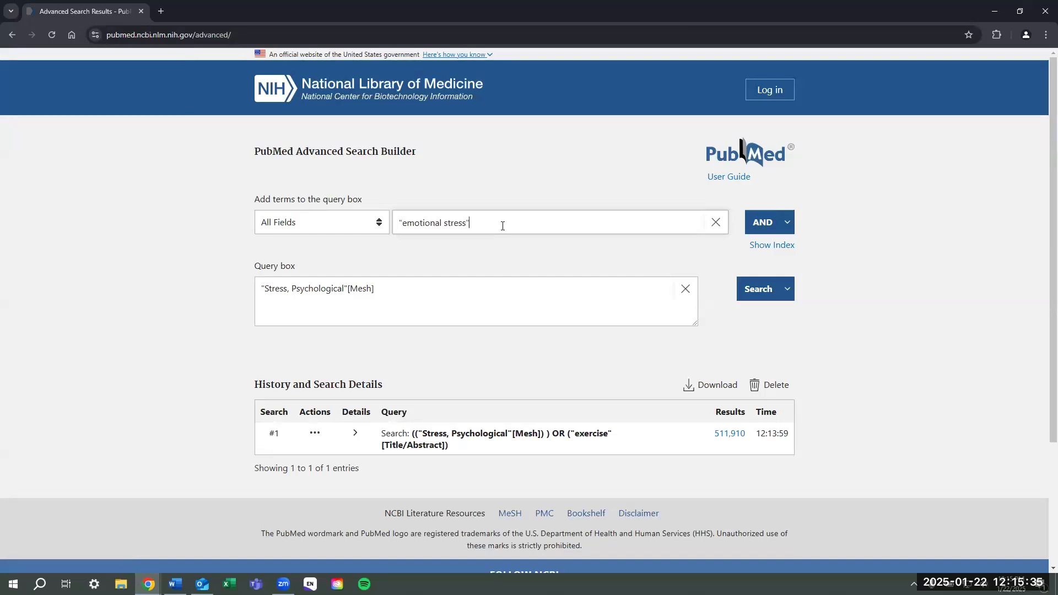
left_click(787, 222)
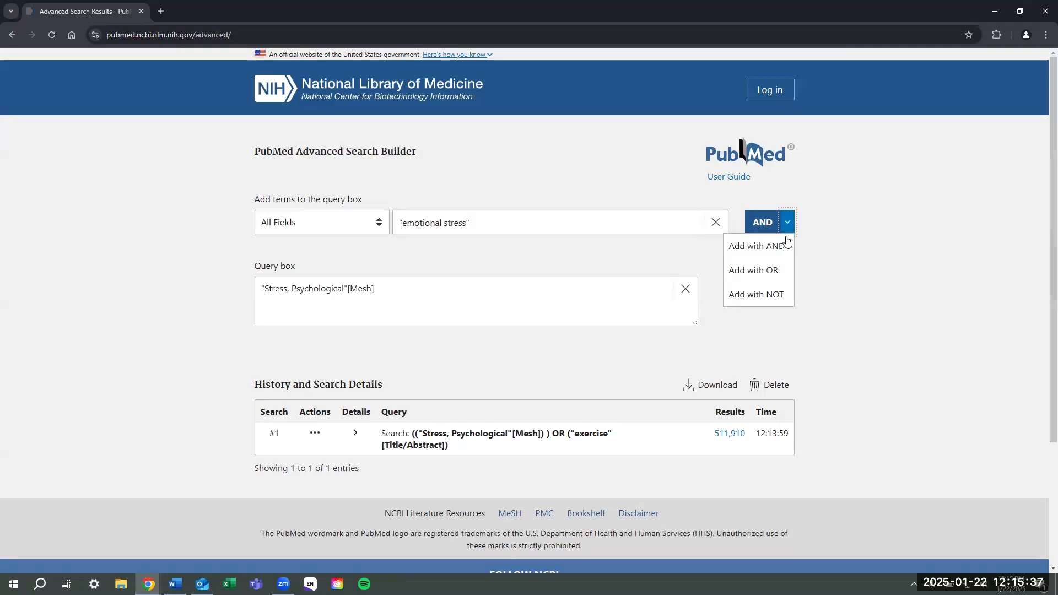
left_click(779, 270)
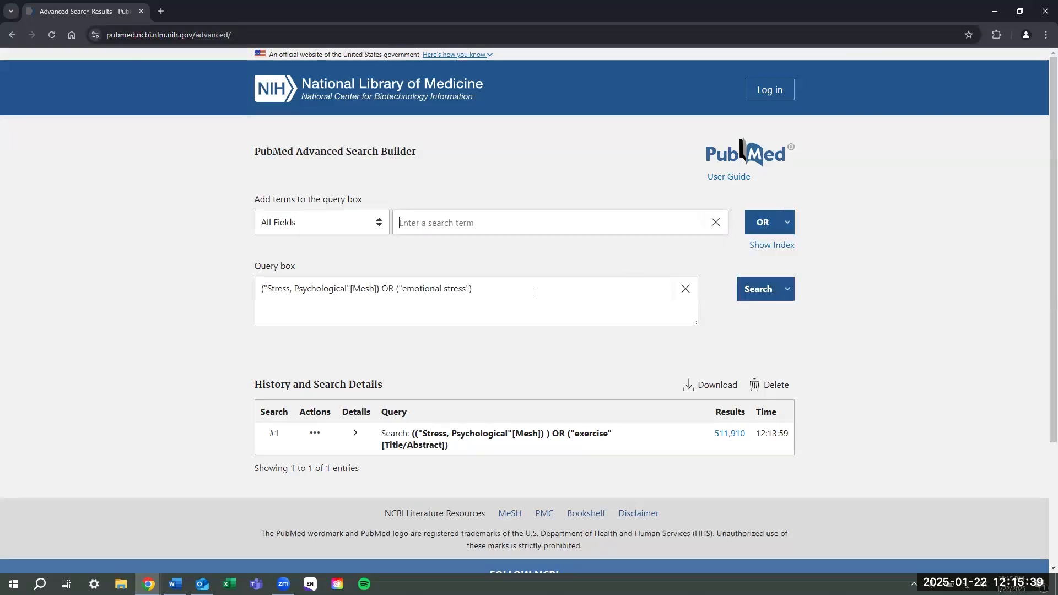
- Add the psychological and emotional stress query to the search history and open its results
left_click(788, 291)
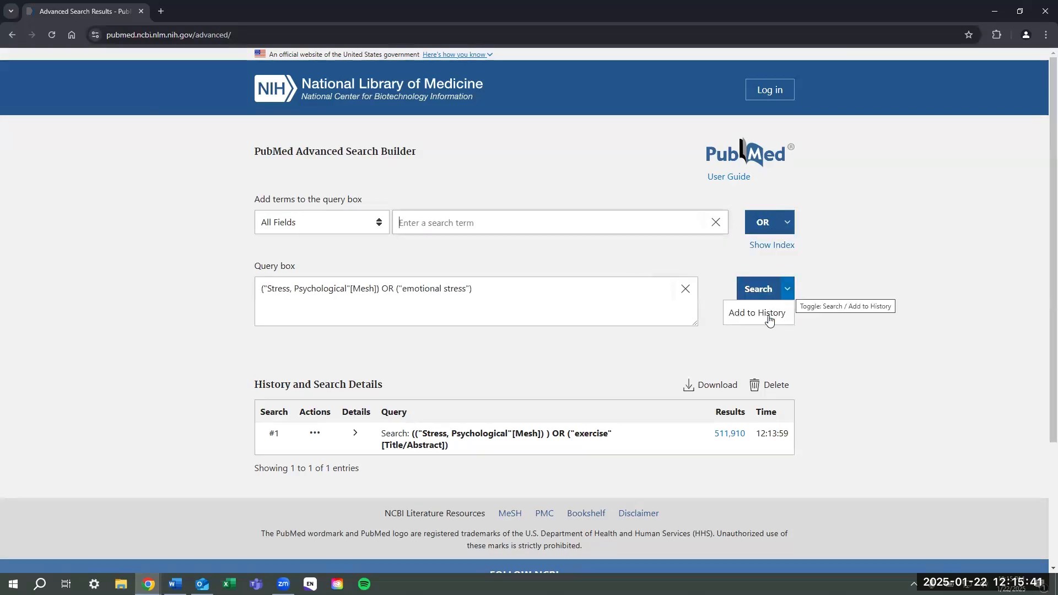
left_click(770, 313)
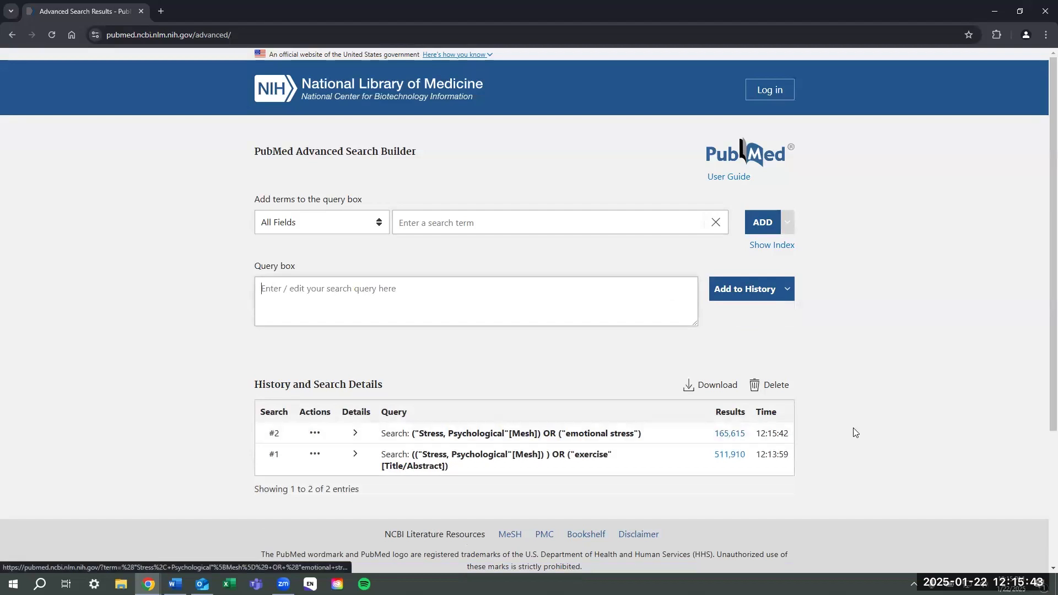
scroll(848, 432, "down", 2)
left_click(730, 324)
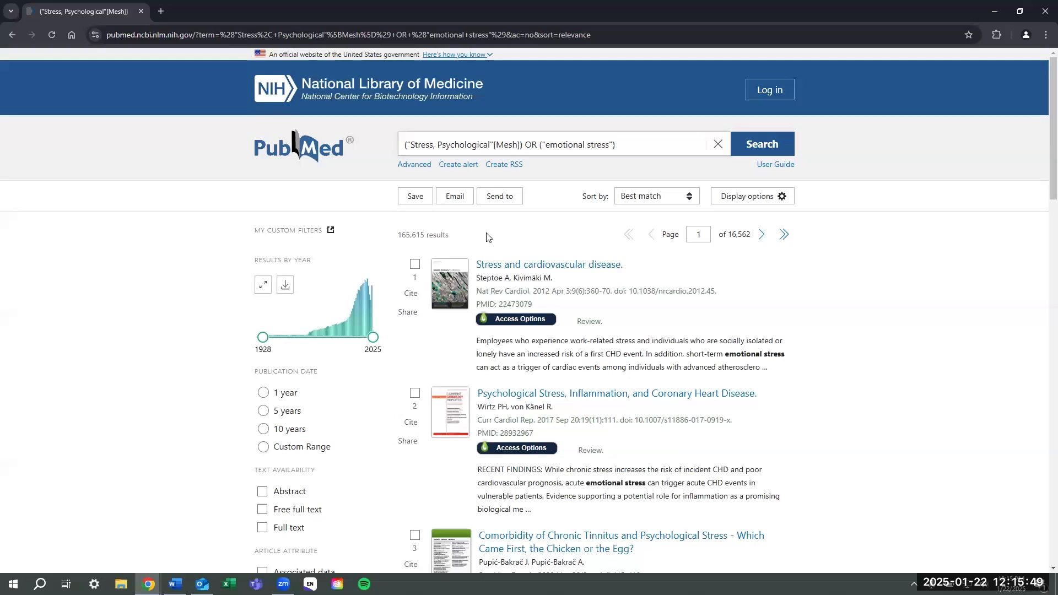
- Return to the Advanced Search Builder and combine history search #1 with search #2 using AND
left_click(11, 35)
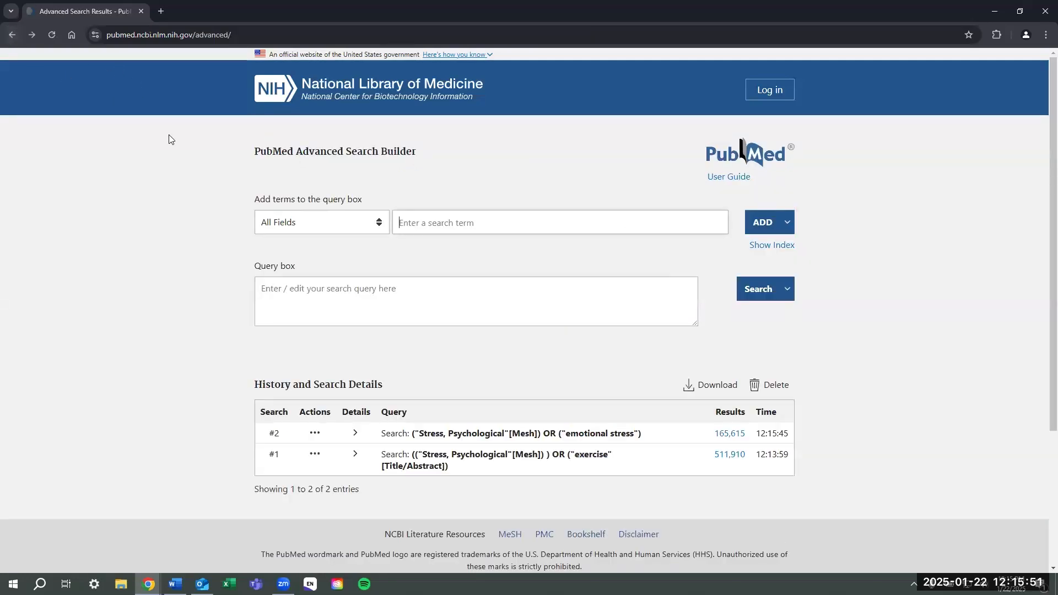
left_click(314, 453)
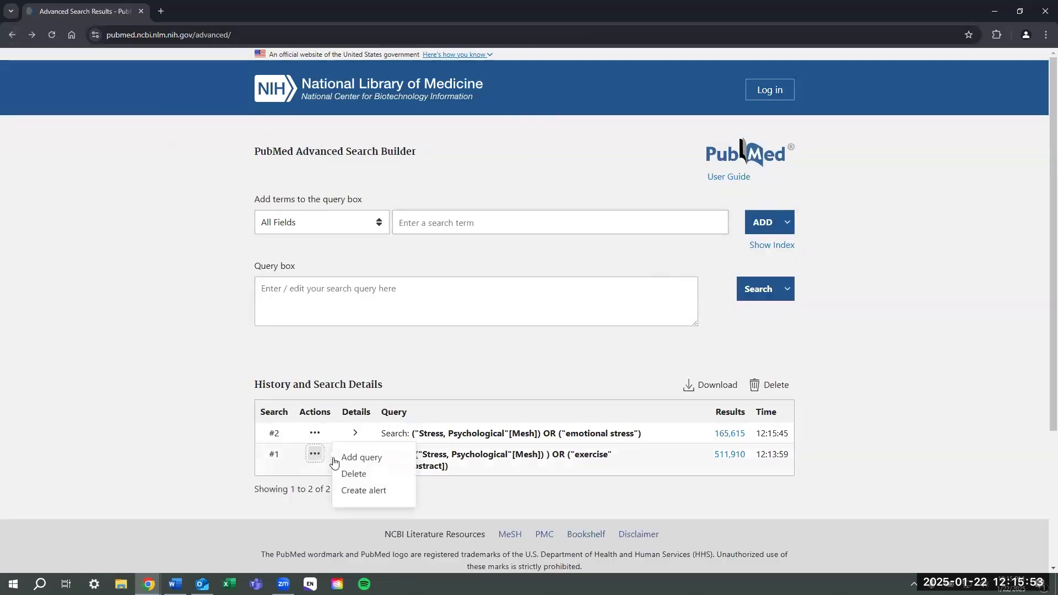
left_click(353, 458)
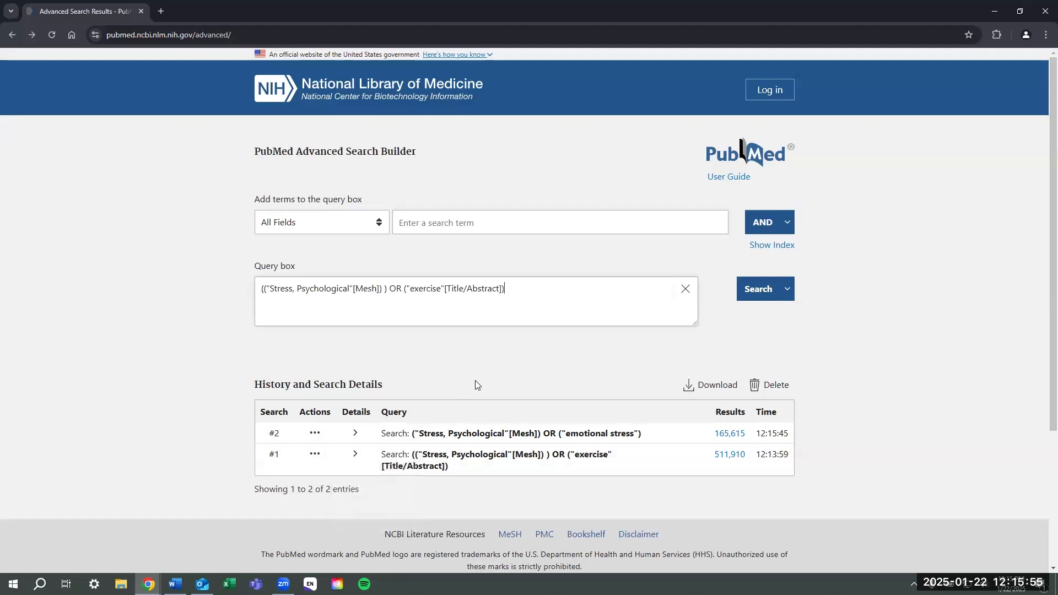
left_click(316, 434)
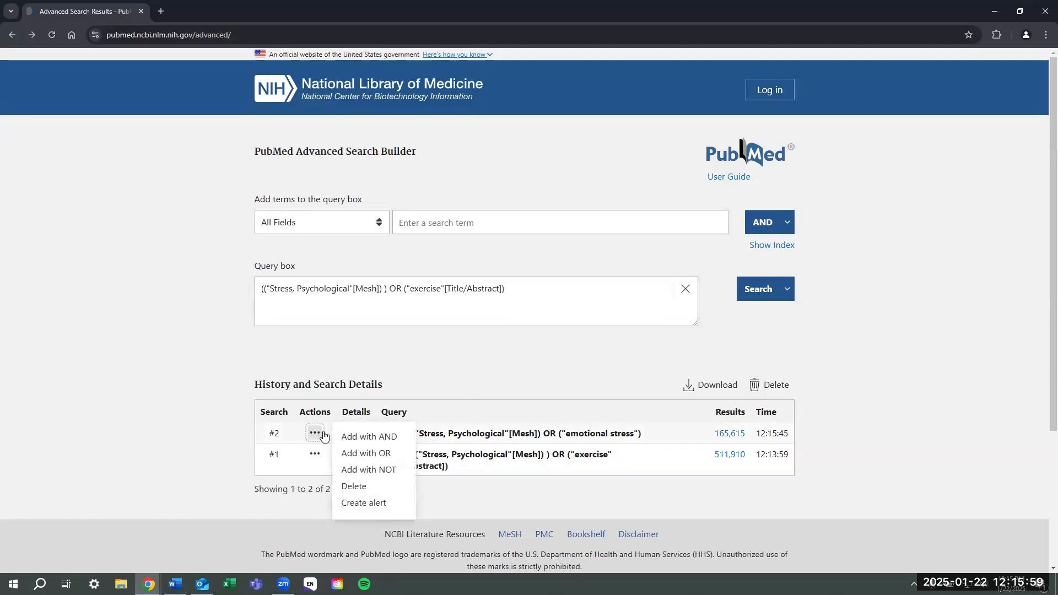
left_click(390, 440)
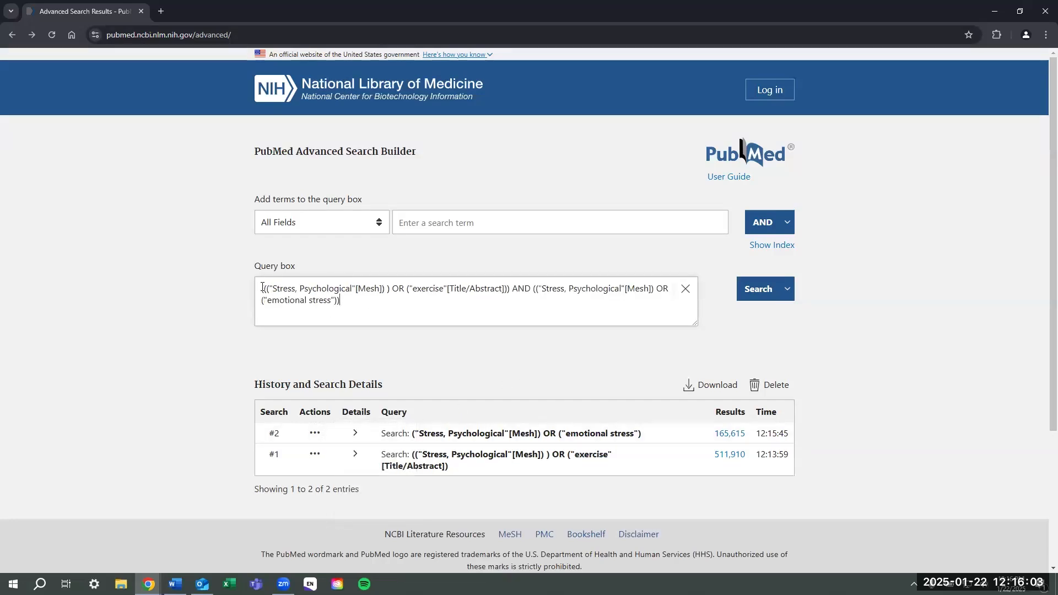
- Check both bracketed groups of the AND query, then add it to the search history and open its results
left_click_drag(261, 290, 510, 292)
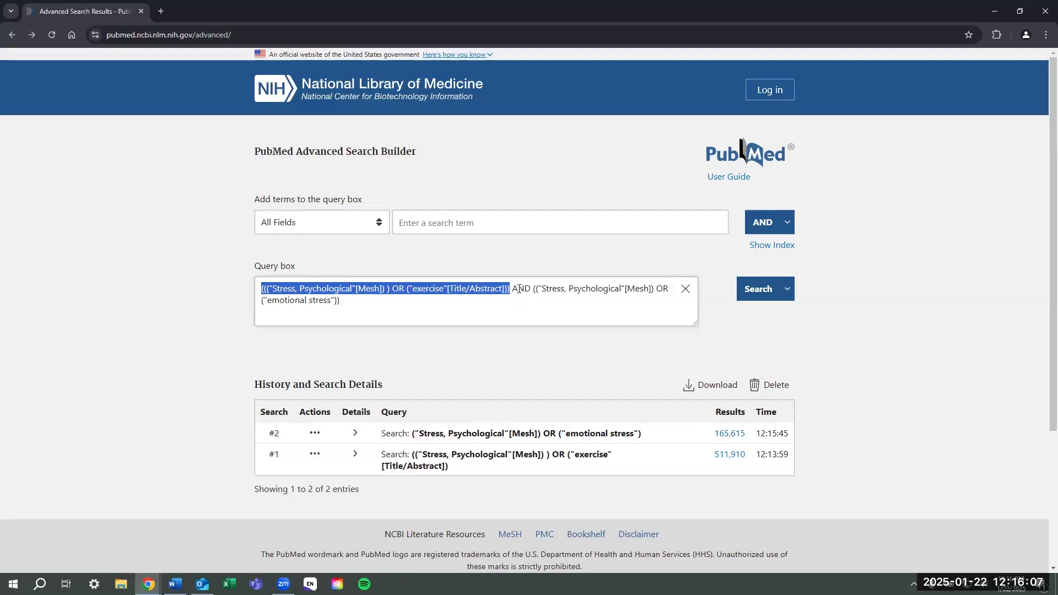
double_click(519, 288)
left_click_drag(533, 289, 404, 308)
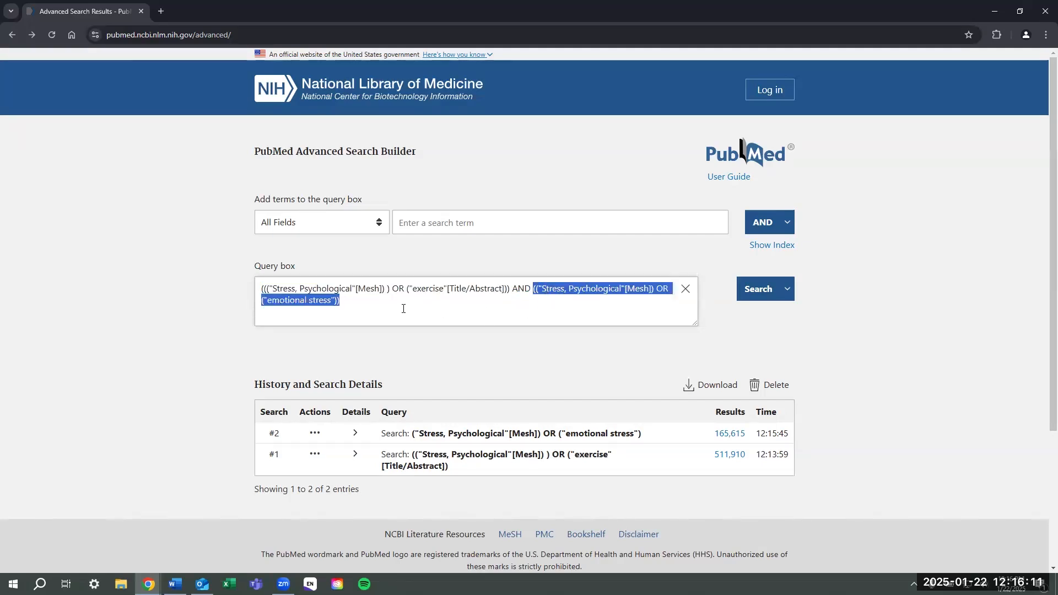
left_click(787, 289)
left_click(759, 310)
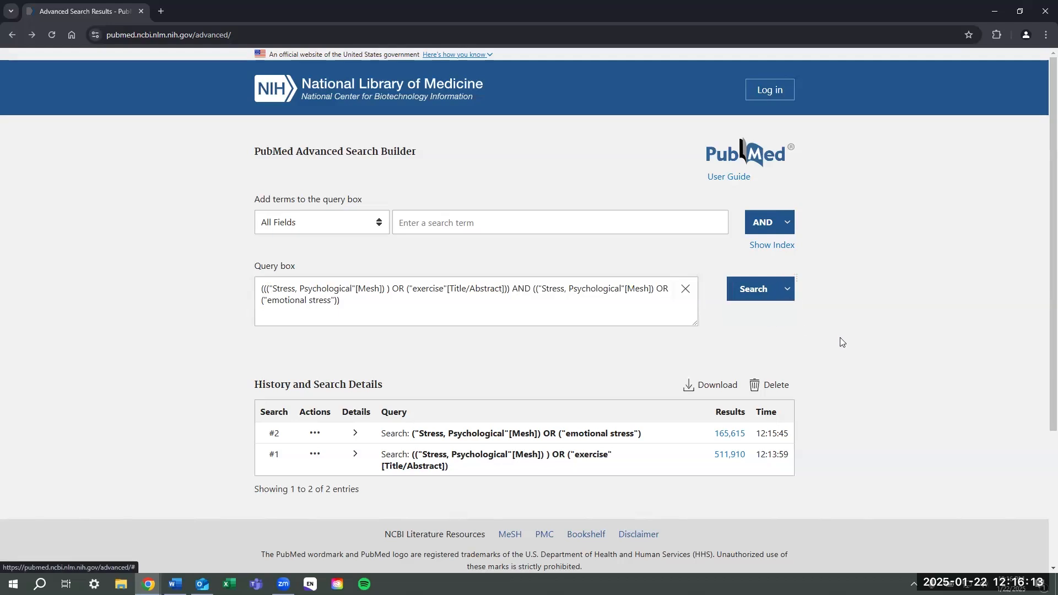
scroll(887, 405, "down", 2)
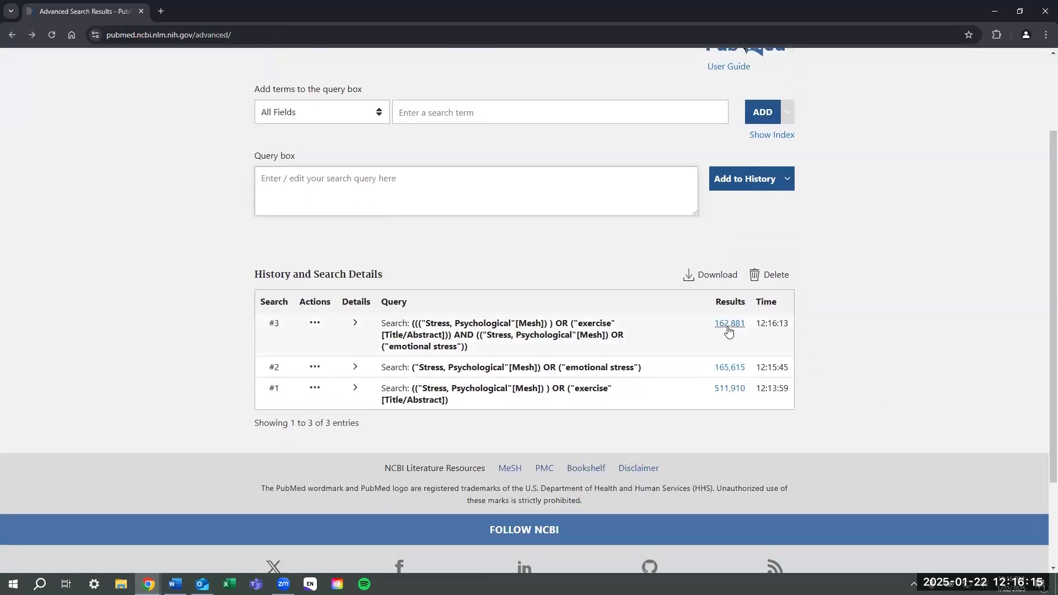
scroll(413, 259, "up", 1)
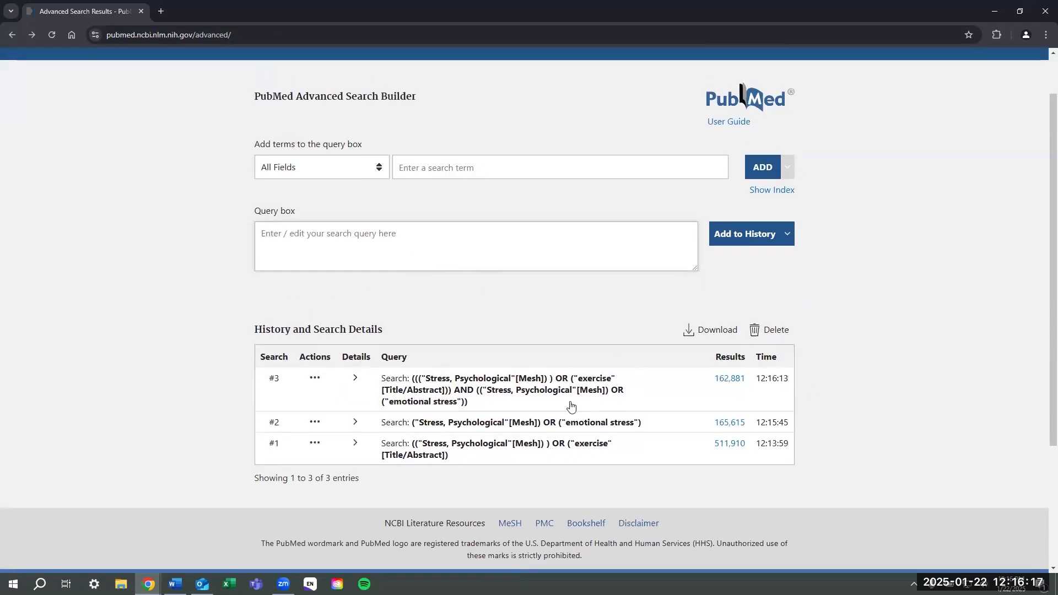
left_click(728, 377)
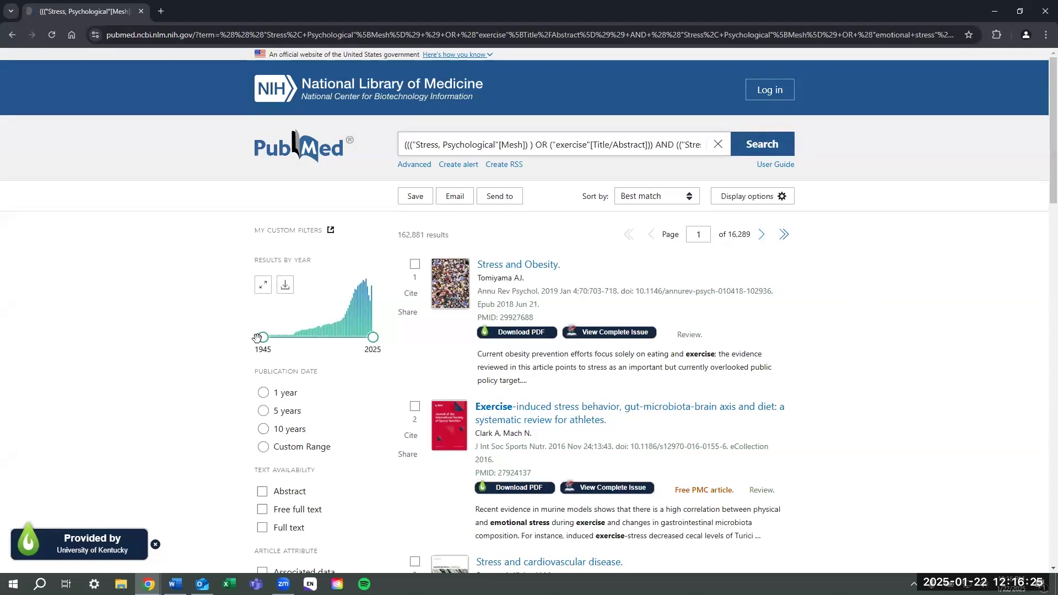
- Limit the combined search results to publication years 2015 to 2025 with the results-by-year timeline
scroll(259, 341, "down", 1)
left_click_drag(287, 282, 360, 283)
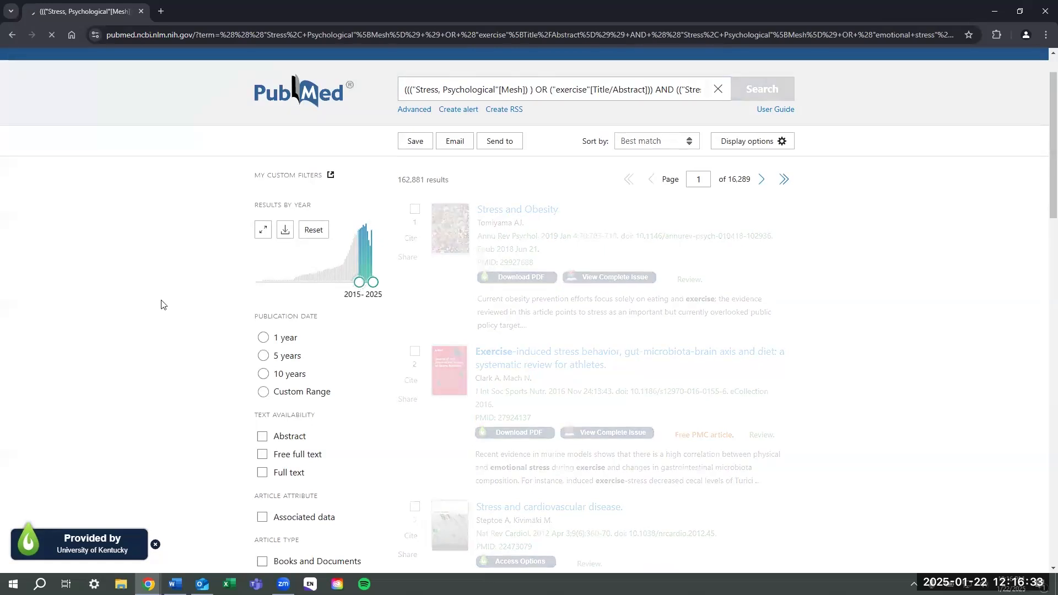
scroll(236, 365, "down", 3)
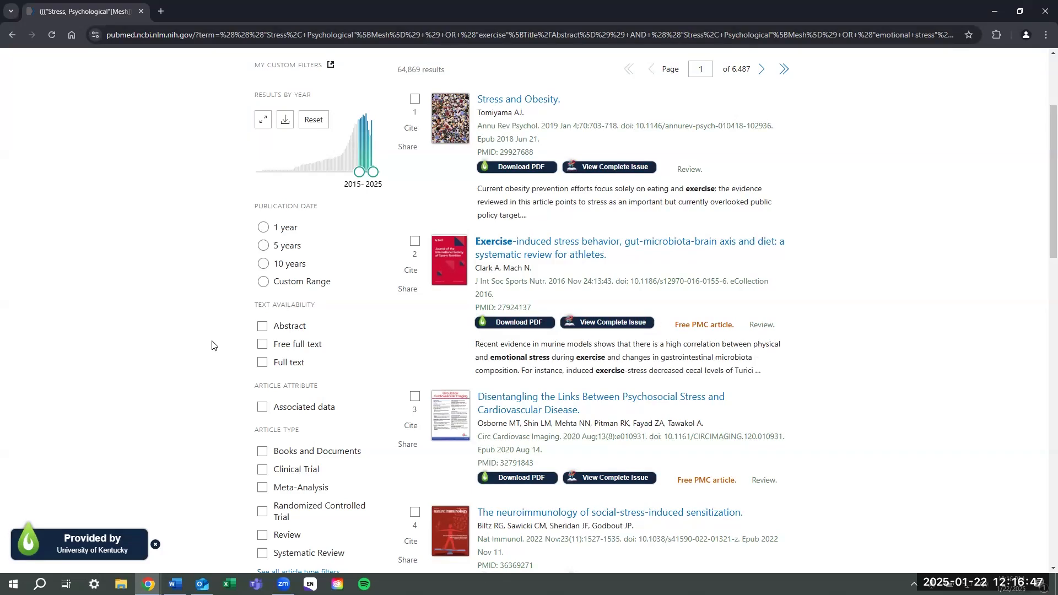
scroll(213, 347, "up", 2)
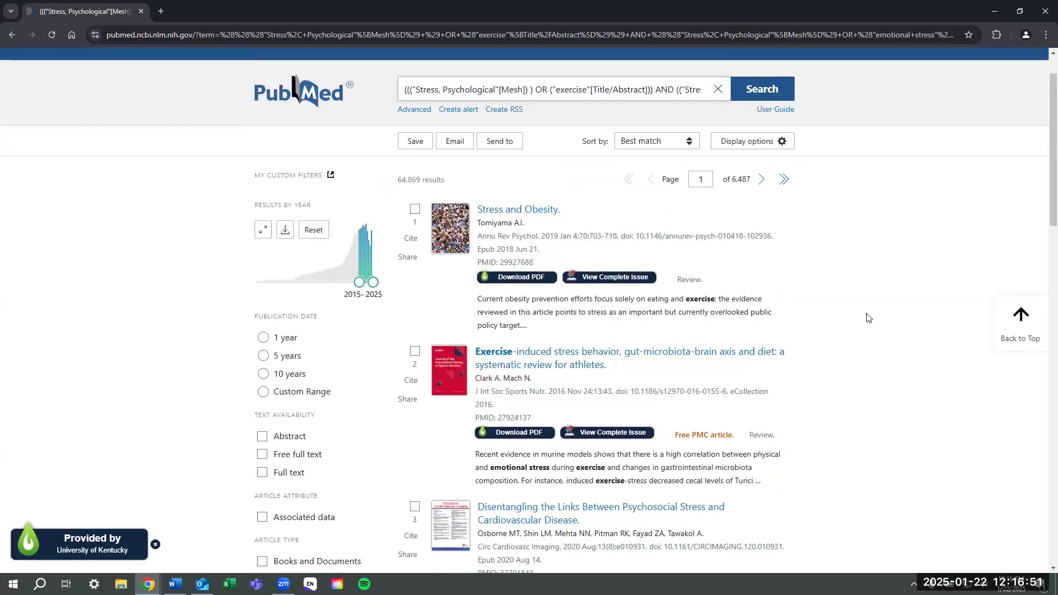
- Look through the filtered results, then open the "Stress and Obesity" article and examine its abstract and keywords
scroll(880, 377, "down", 6)
scroll(887, 383, "up", 4)
scroll(889, 386, "up", 2)
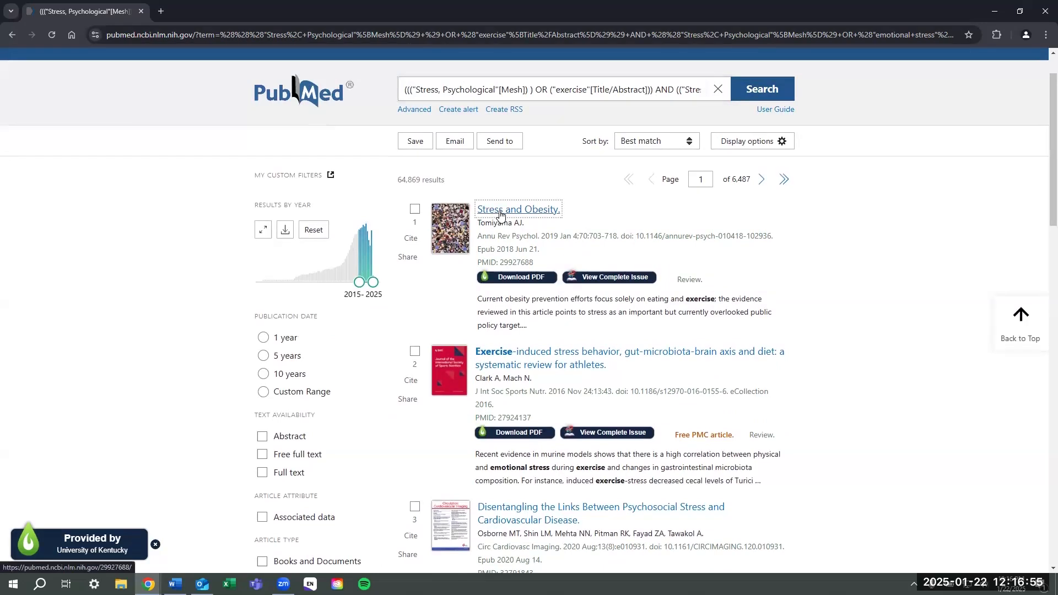
left_click(493, 209)
scroll(711, 248, "down", 1)
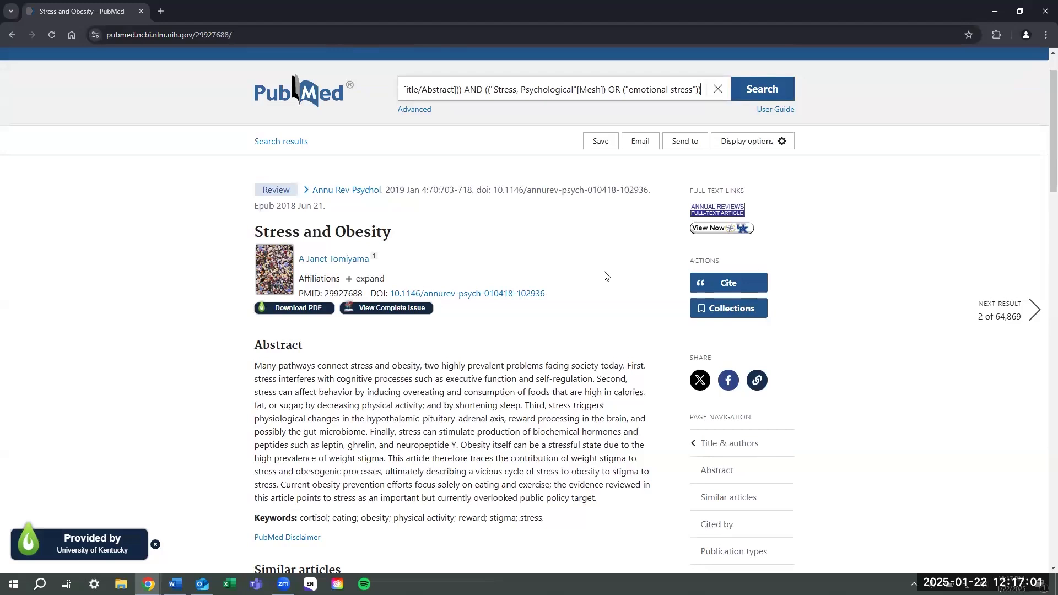
scroll(604, 276, "down", 3)
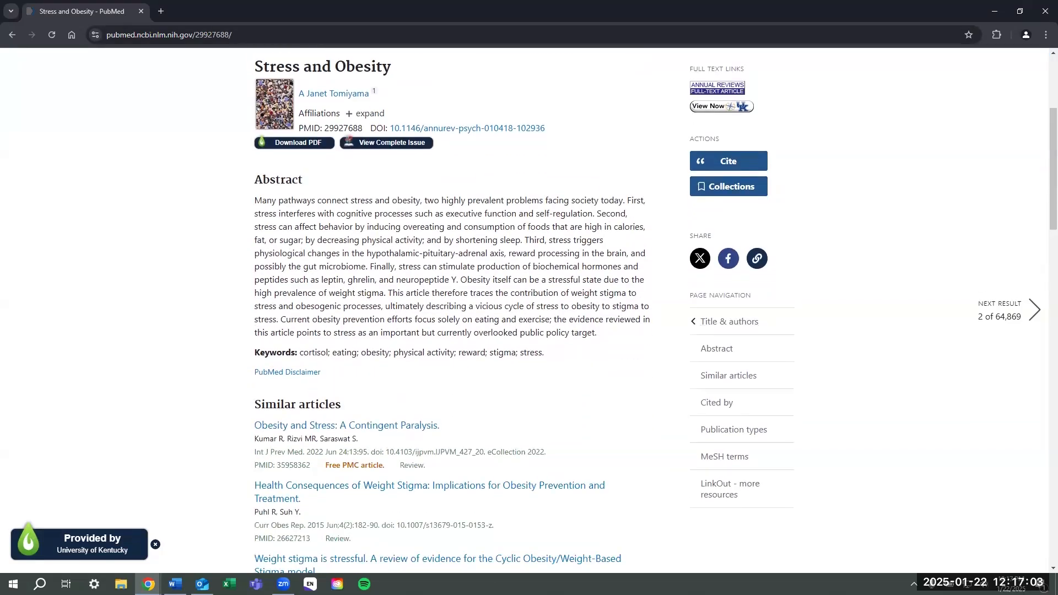
scroll(297, 372, "up", 4)
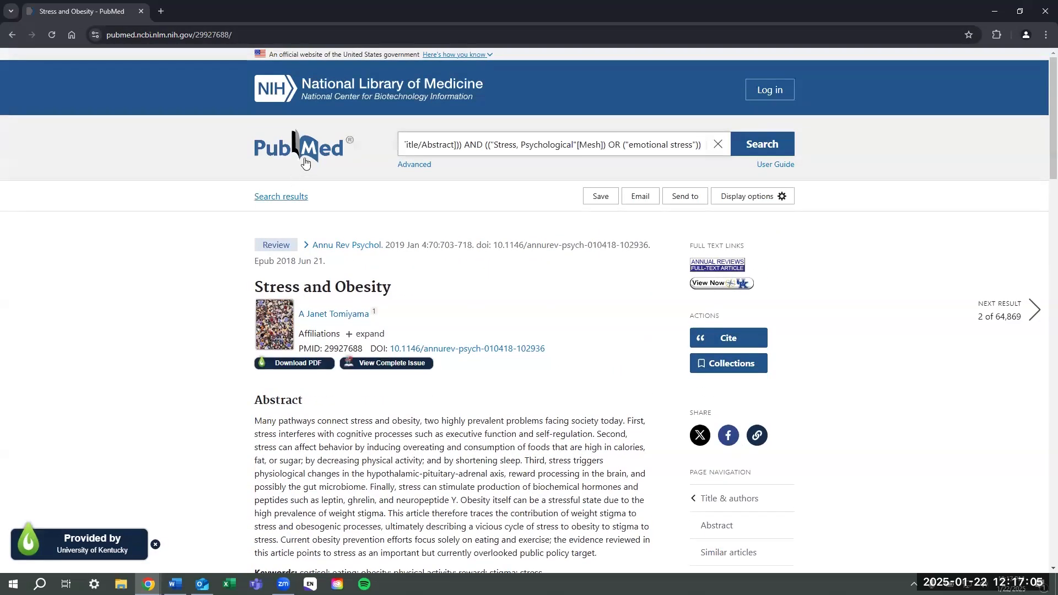
- Go to the PubMed home page and log in through the University of Kentucky account option
left_click(294, 133)
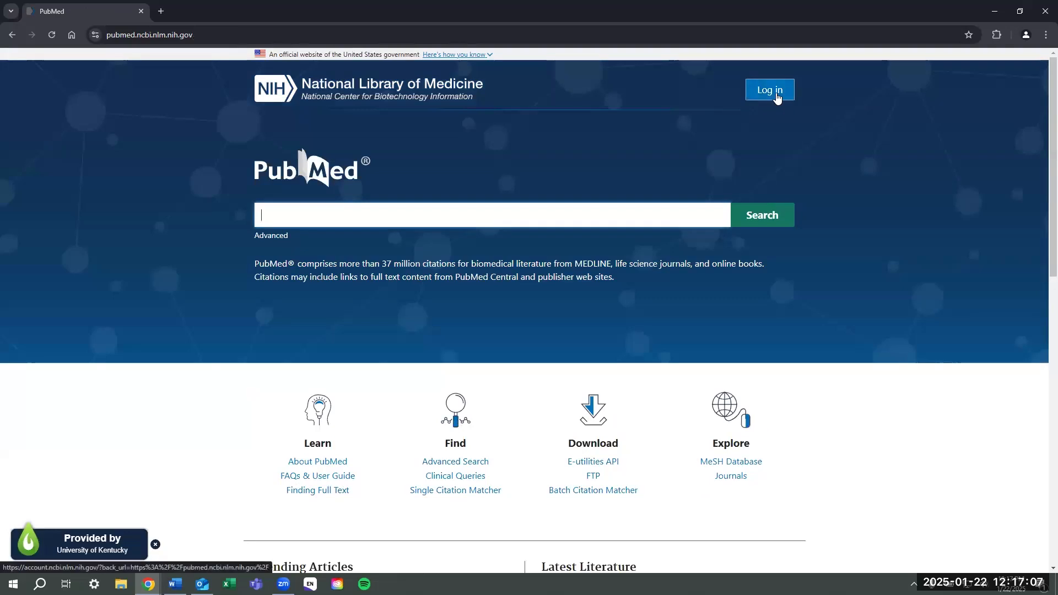
left_click(774, 94)
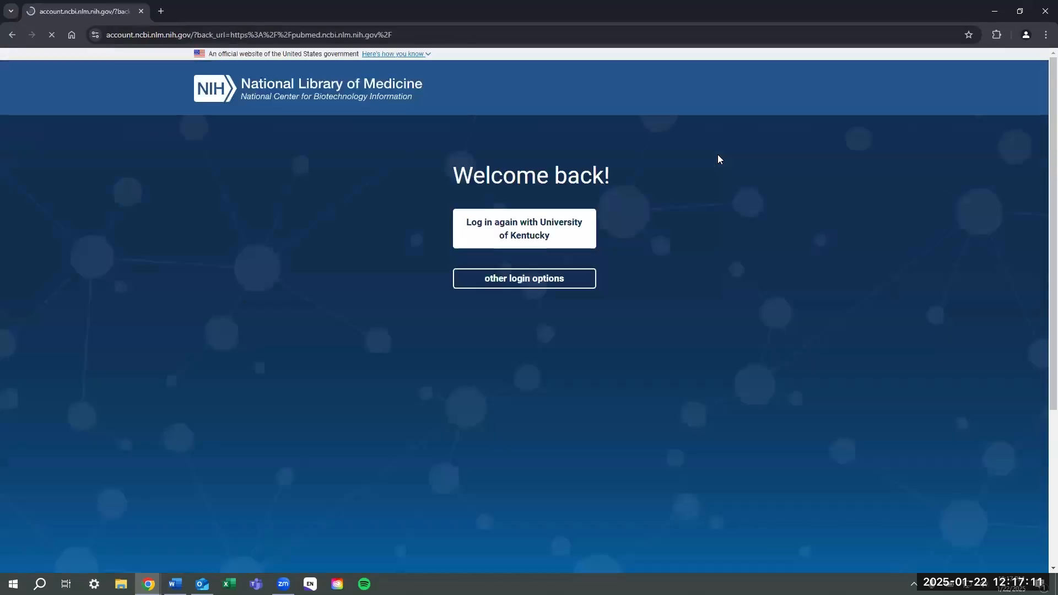
left_click(530, 232)
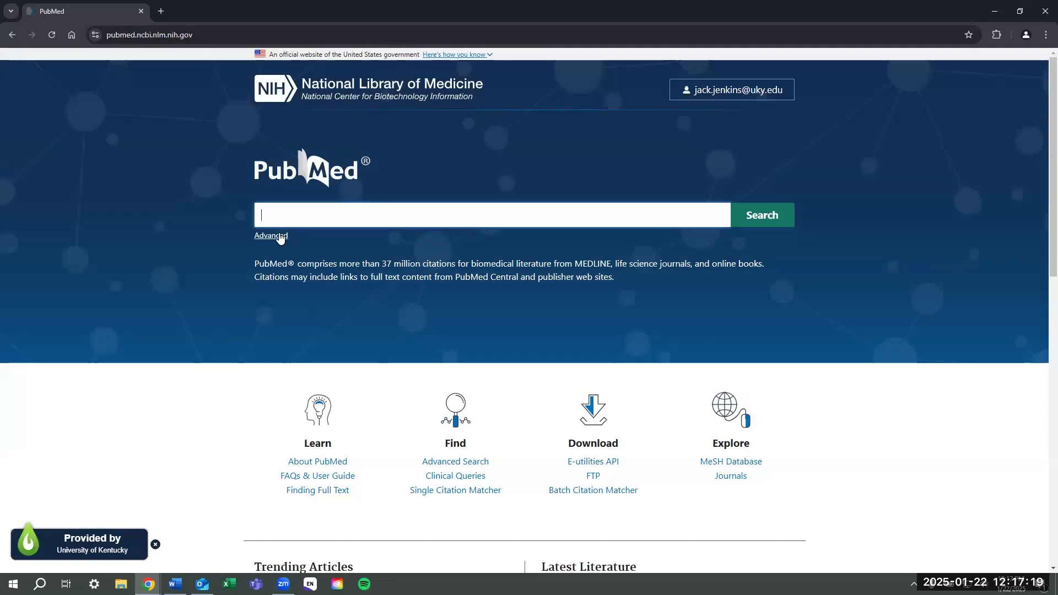
- Open the advanced search history and reopen the results of search #4, filtered from 2015 to 2025
left_click(278, 236)
scroll(373, 409, "down", 1)
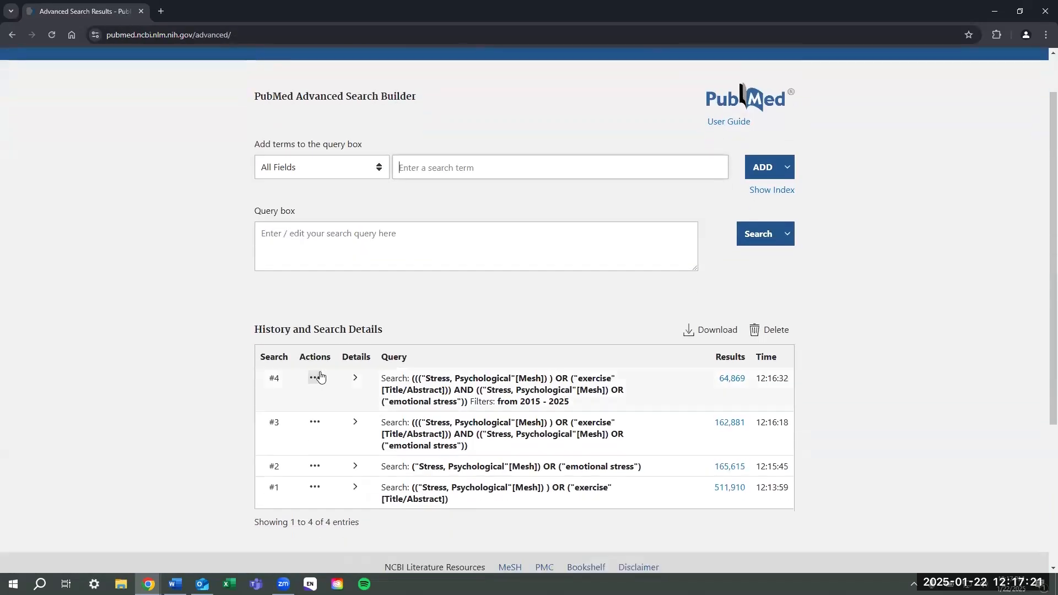
left_click(731, 378)
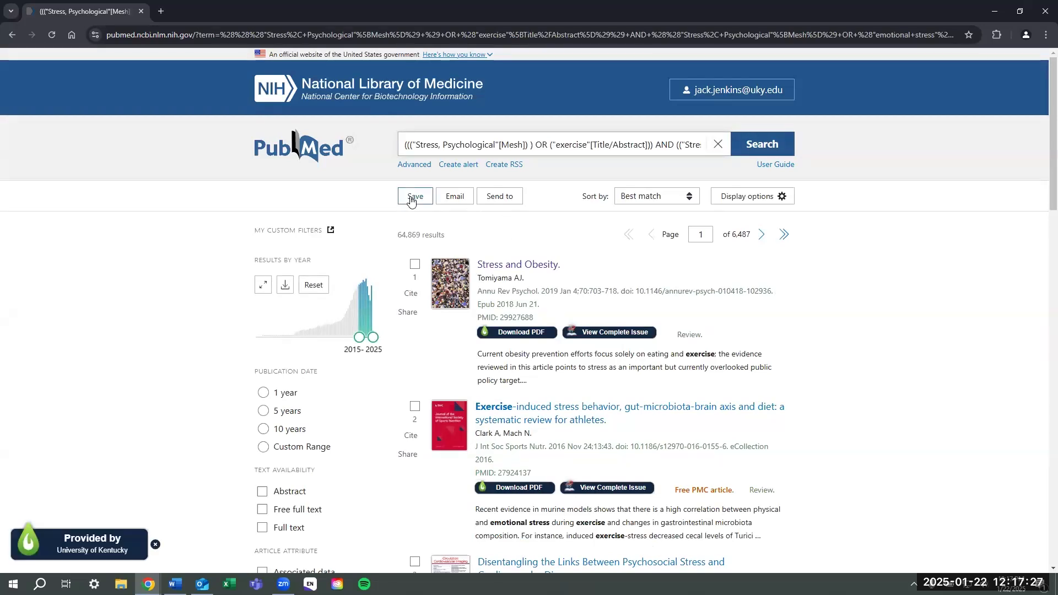
- Open the options for saving citations to a file and select the first four search results
left_click(414, 196)
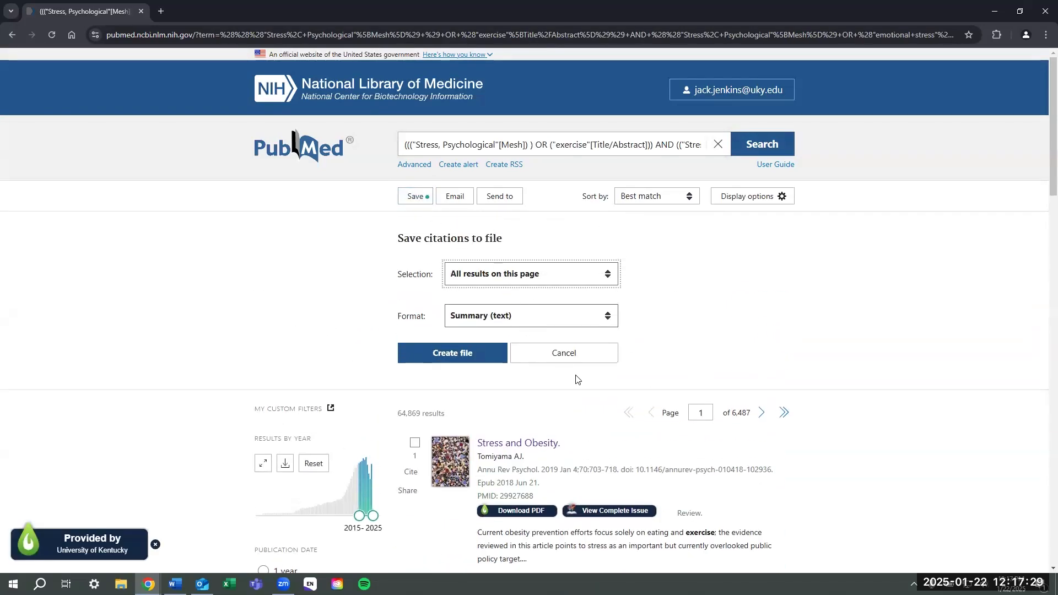
scroll(573, 378, "down", 2)
left_click(414, 333)
scroll(414, 337, "down", 6)
left_click(415, 286)
left_click(414, 399)
scroll(415, 399, "up", 7)
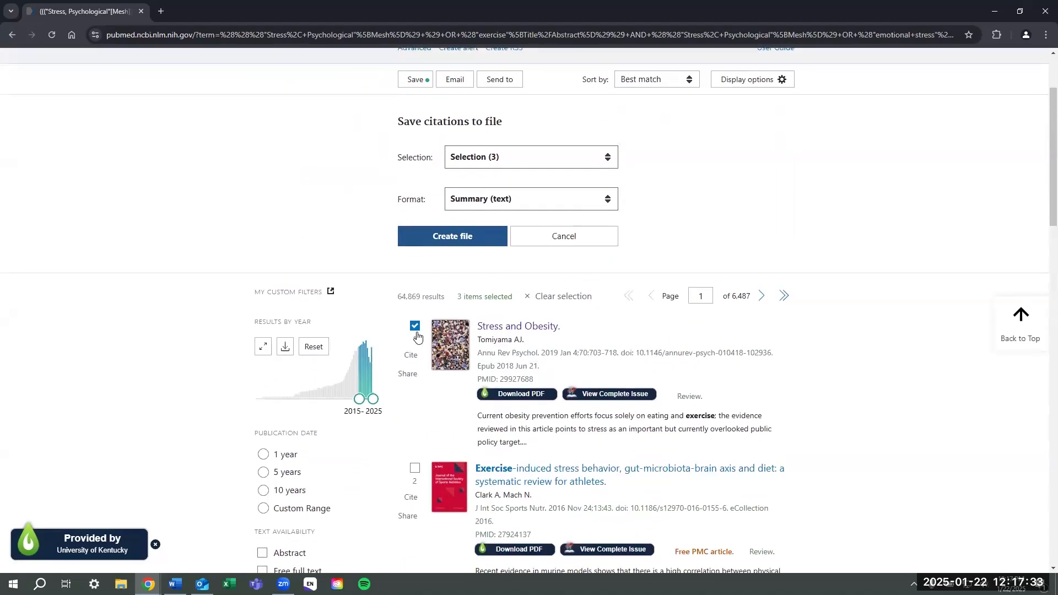
left_click(416, 530)
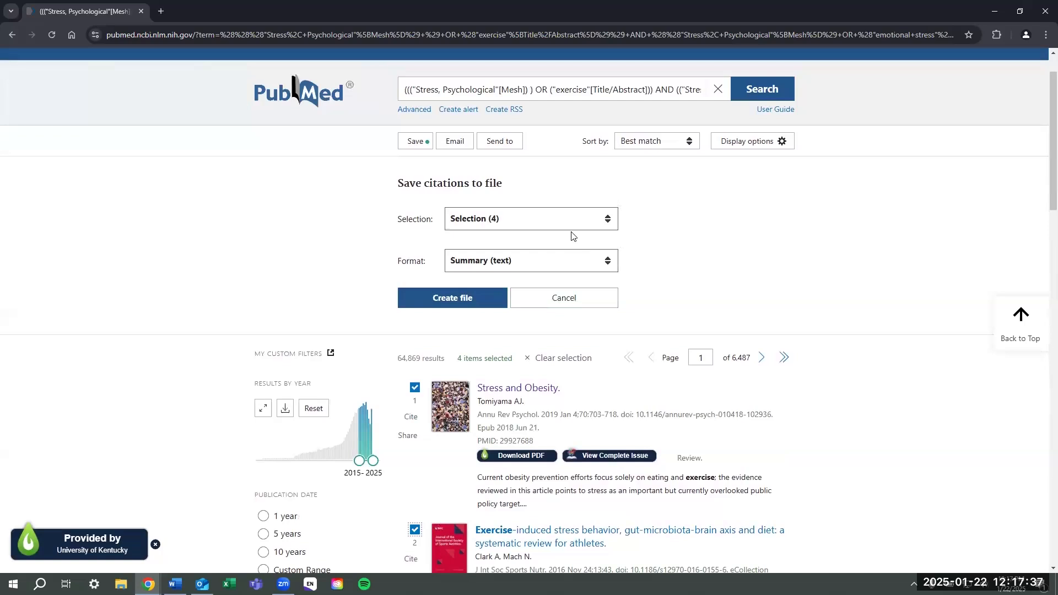
- Check the available destinations for sending the selected citations, then cancel saving them to a file
left_click(500, 142)
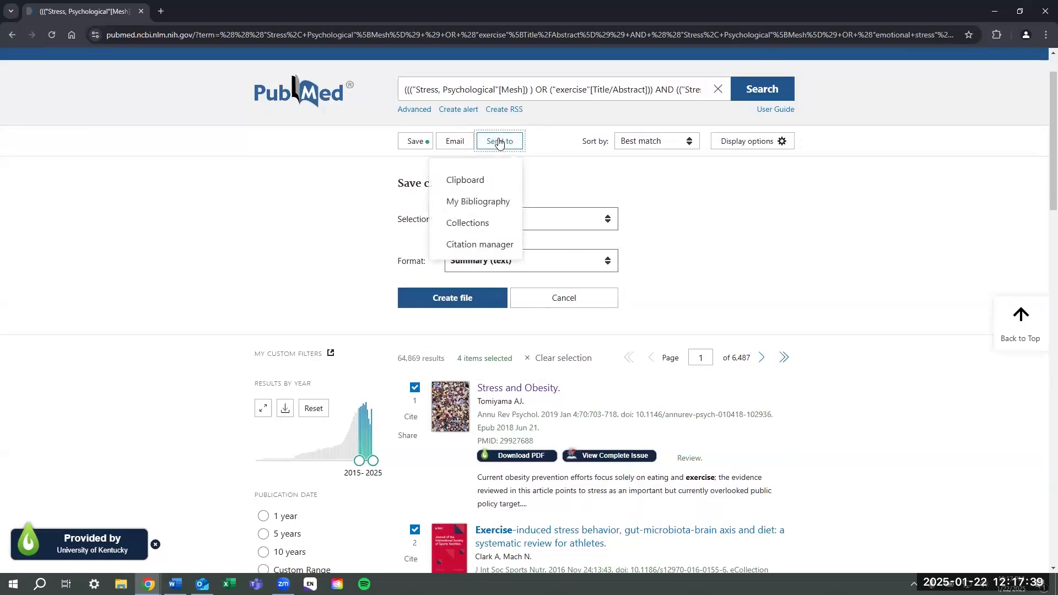
left_click(742, 240)
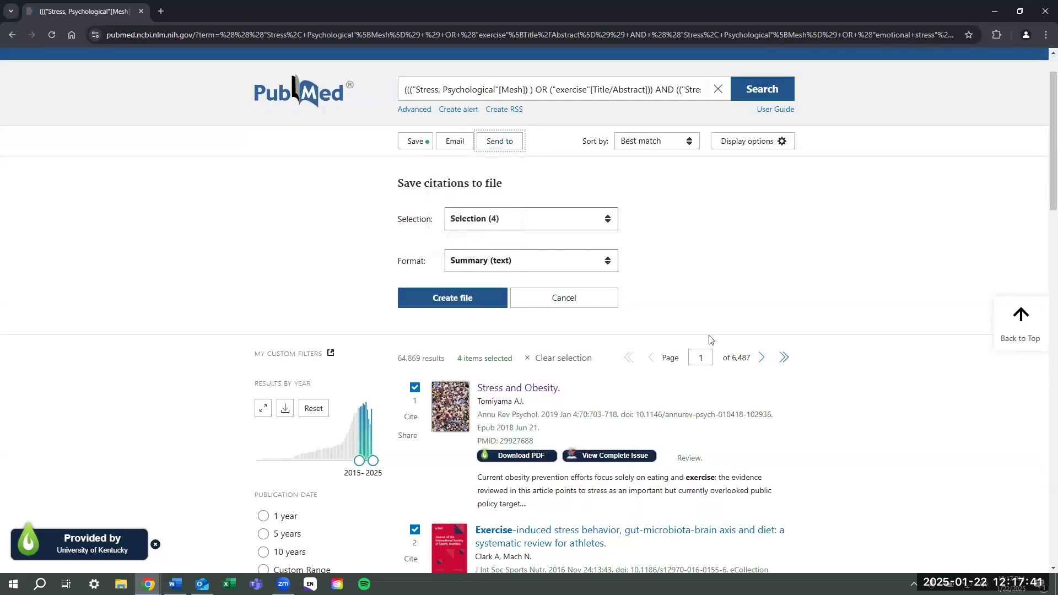
left_click(584, 302)
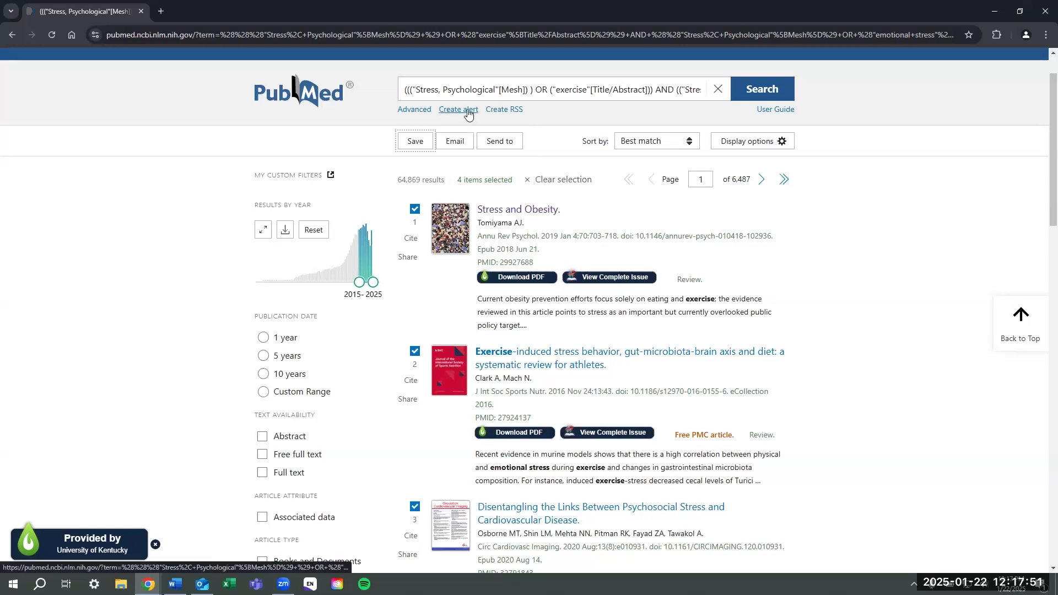
scroll(876, 305, "up", 1)
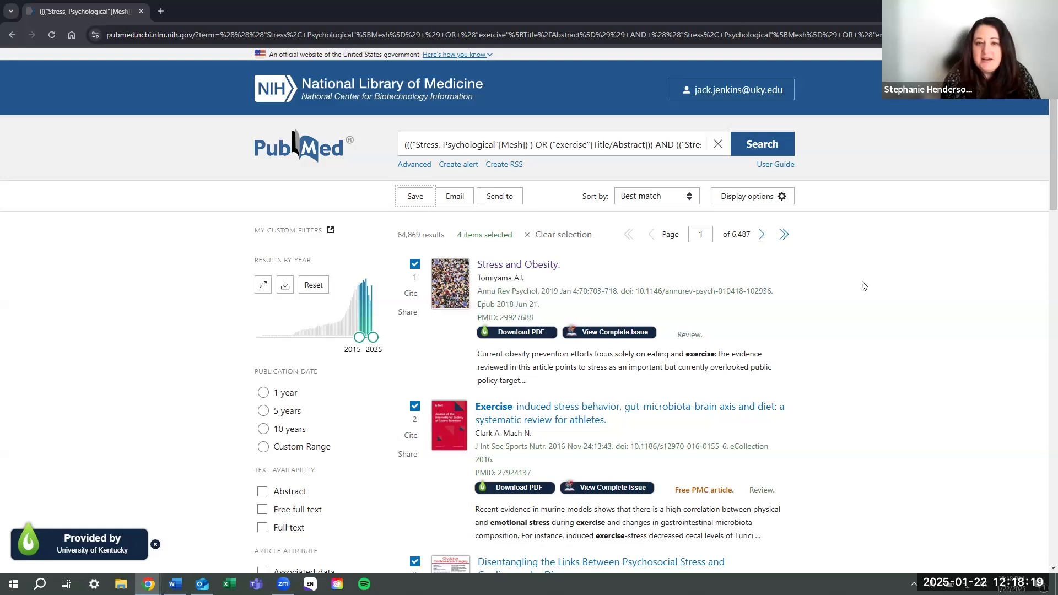
- Return to the PubMed home page and run a basic search for exercise AND emotional stress
left_click(334, 149)
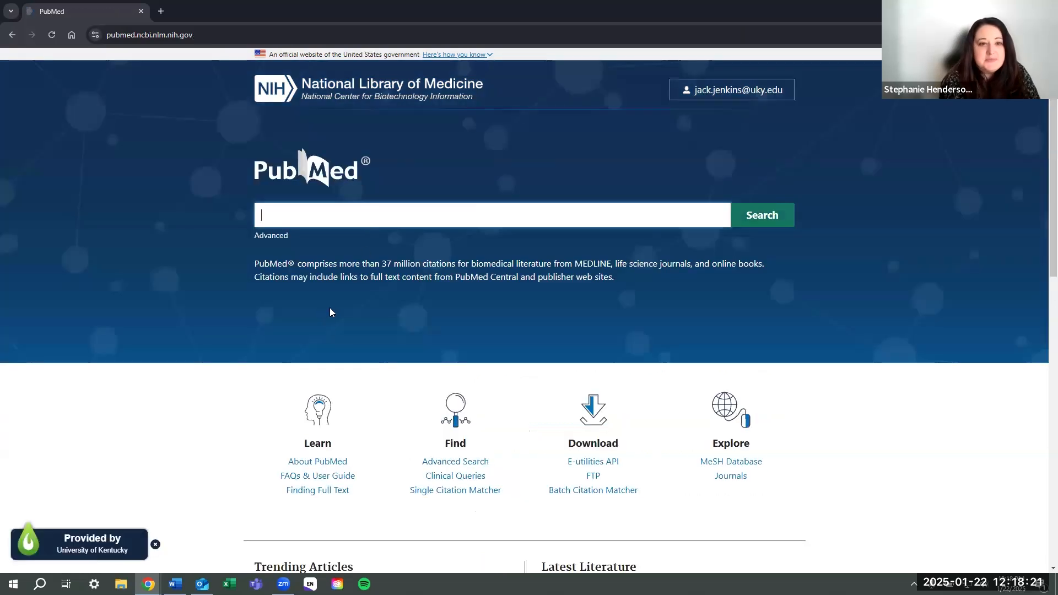
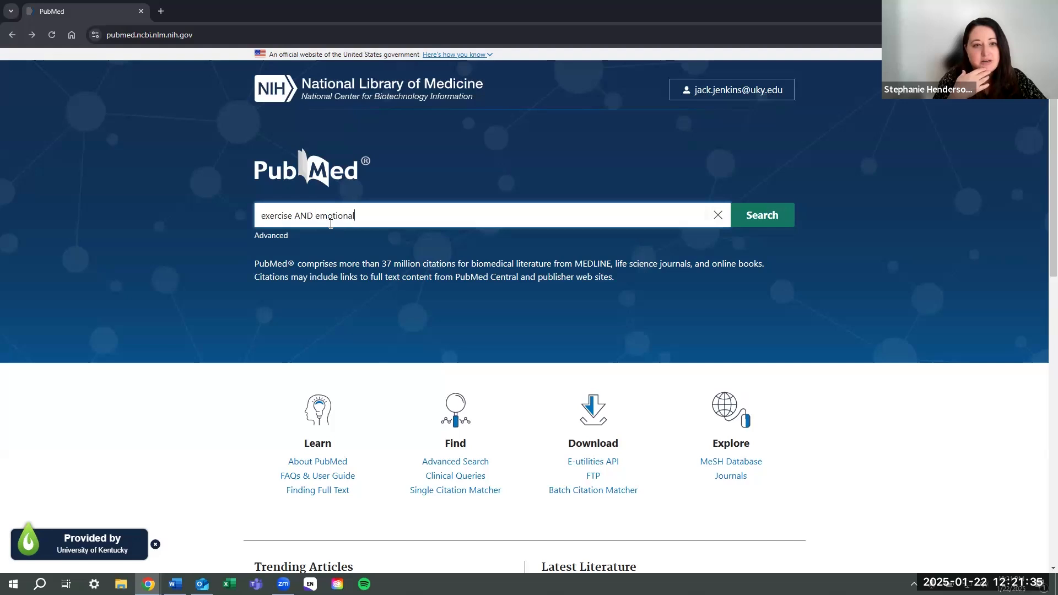
type("stress")
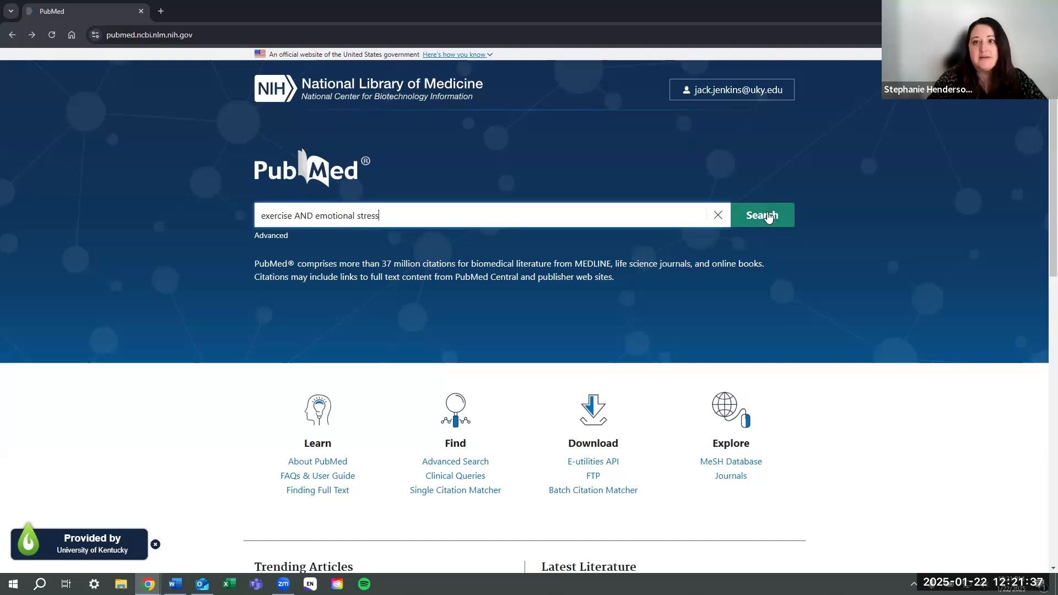
left_click(769, 215)
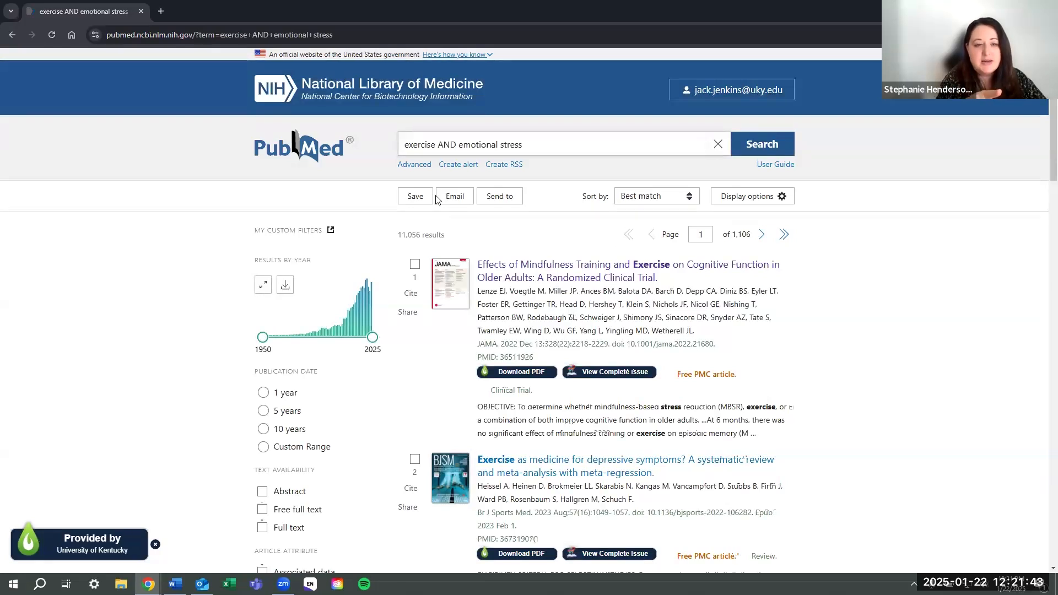
- Open the advanced search history and examine the expanded details of the "exercise AND emotional stress" search
left_click(414, 164)
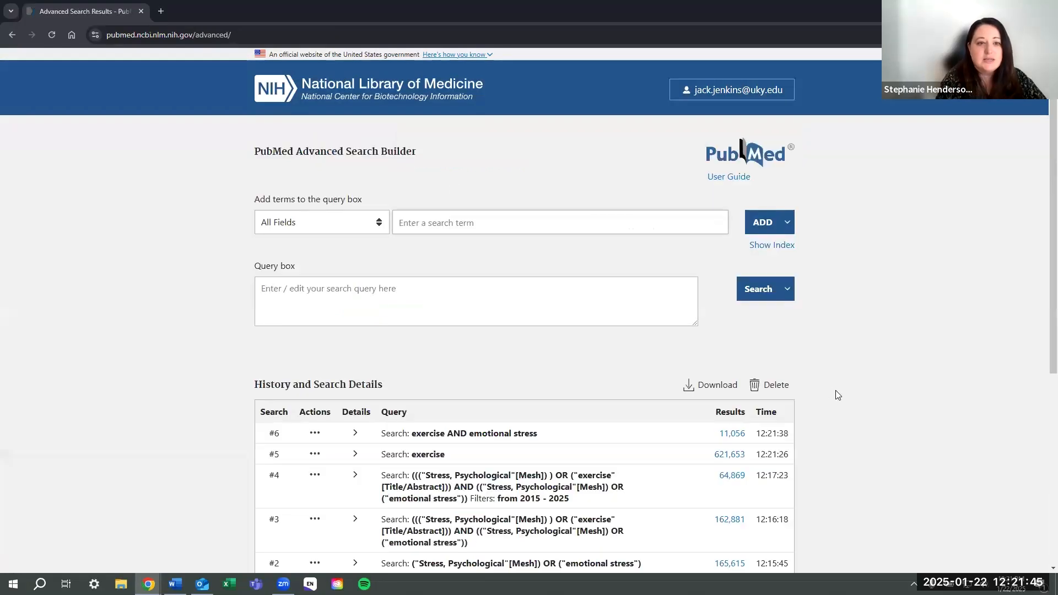
scroll(835, 391, "down", 2)
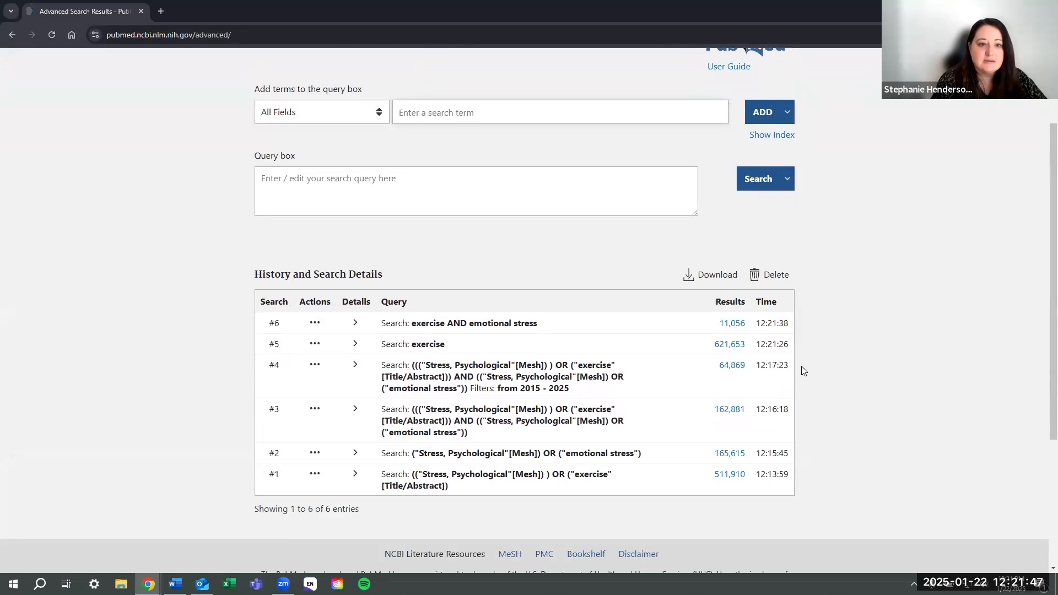
left_click(354, 324)
scroll(880, 382, "down", 2)
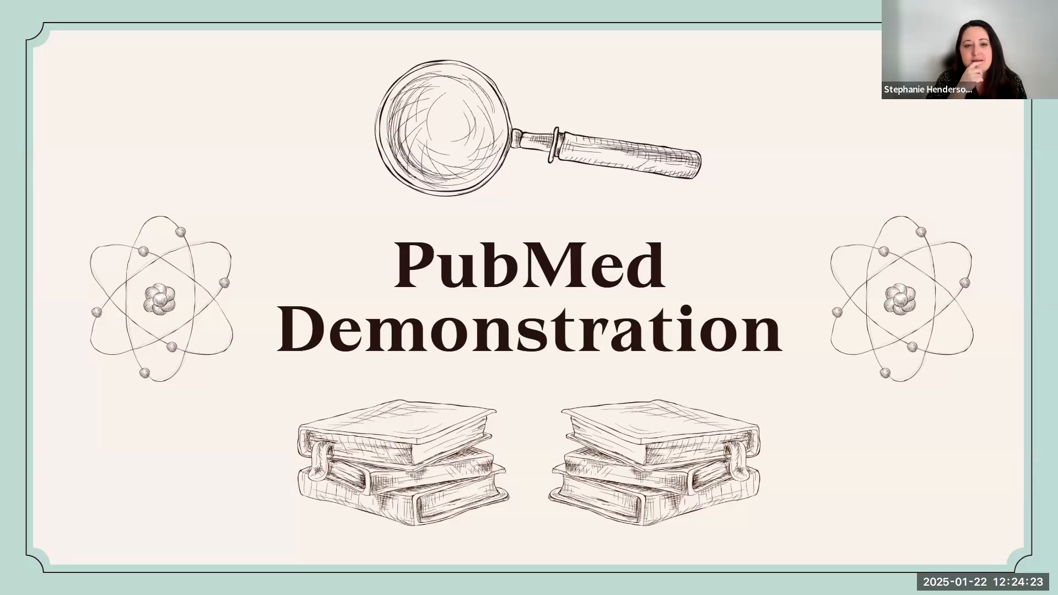
- Switch from the slides back to the browser and reopen the results of history search #4
key("alt+Tab")
scroll(476, 138, "up", 4)
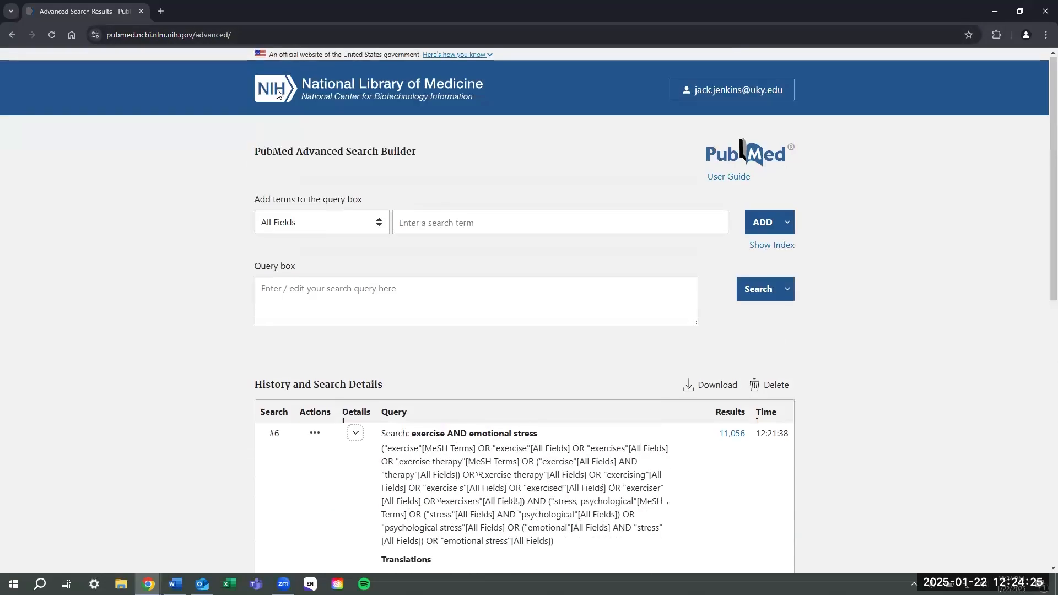
scroll(427, 336, "down", 7)
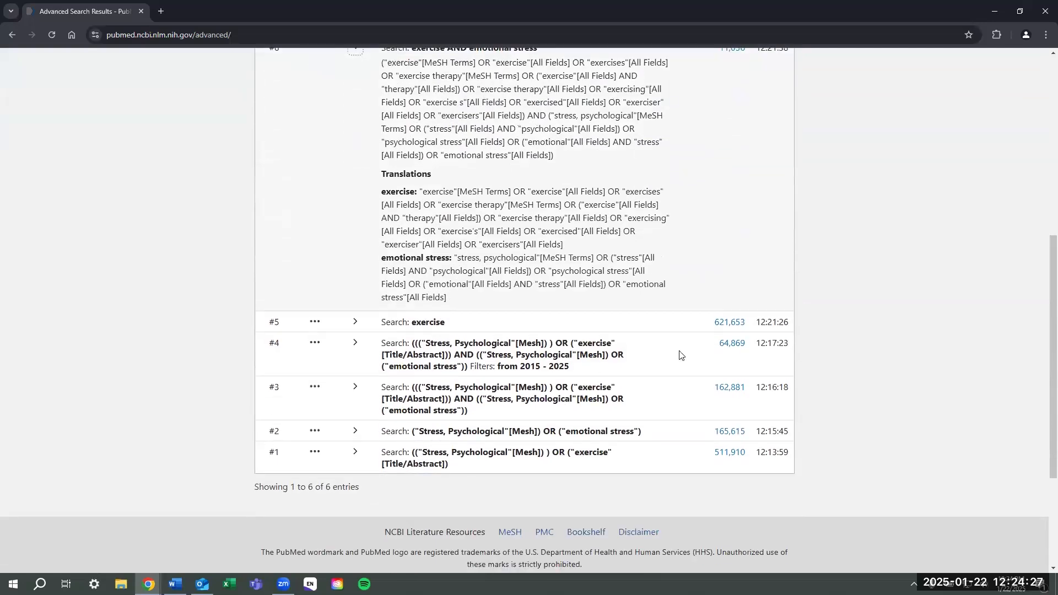
left_click(732, 342)
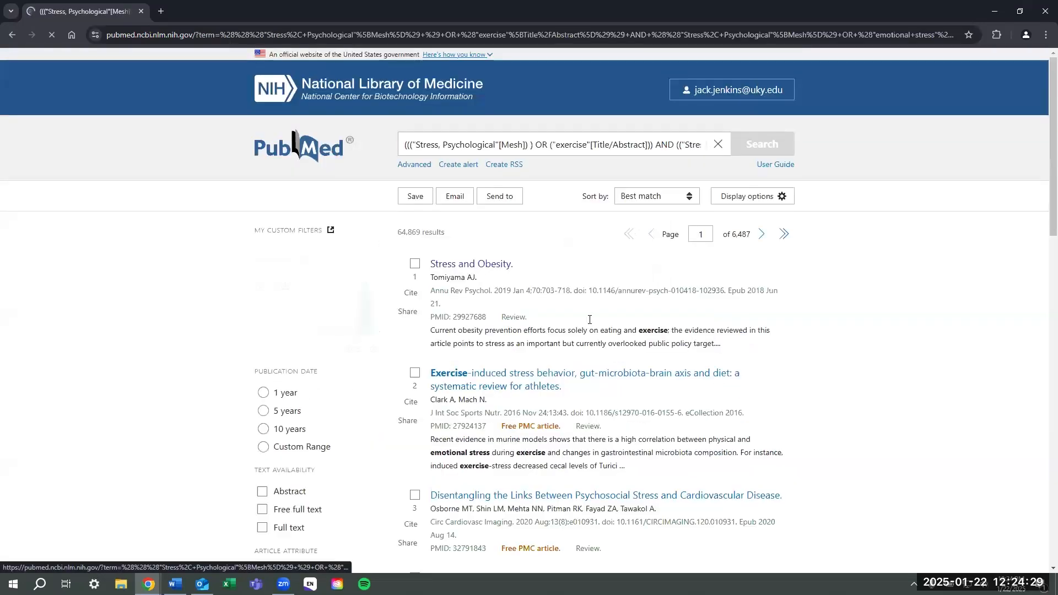
- Select the first three results and save the selected citations to a file in Summary (text) format
scroll(413, 169, "down", 2)
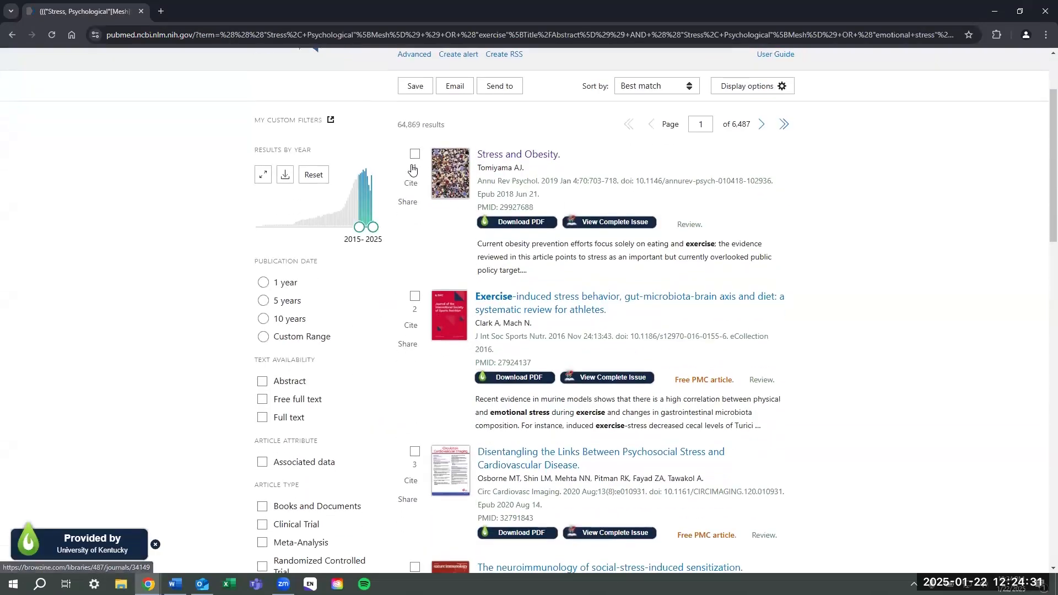
left_click(414, 155)
left_click(415, 296)
left_click(415, 451)
scroll(414, 450, "up", 2)
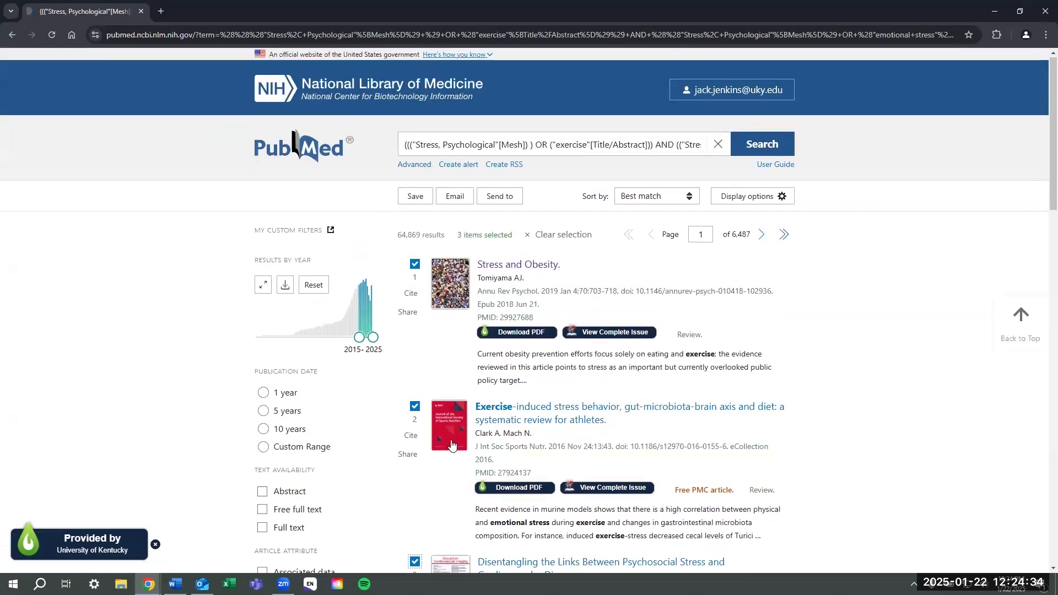
left_click(426, 202)
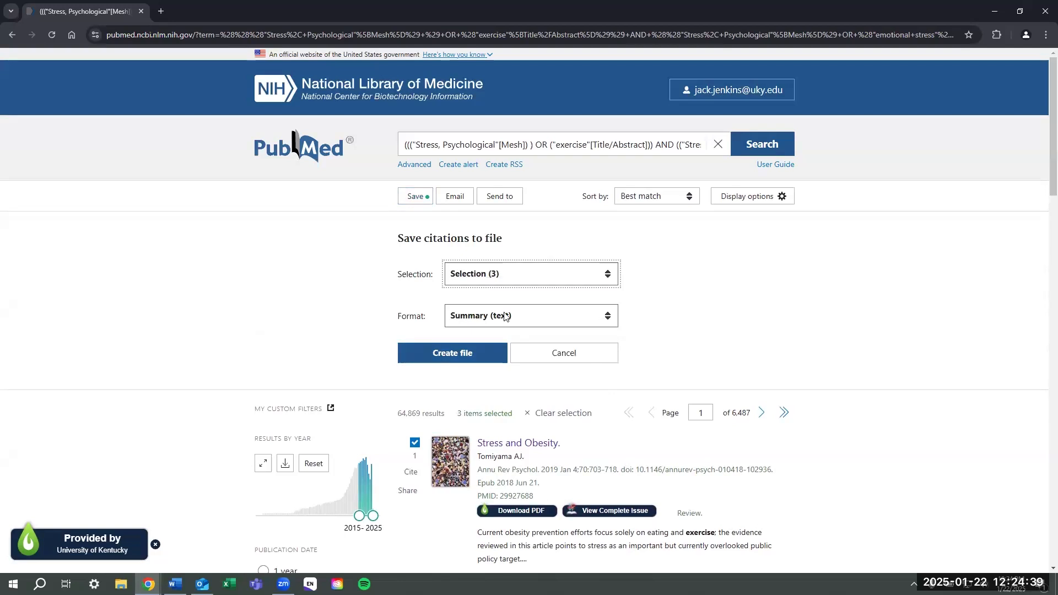
left_click(477, 355)
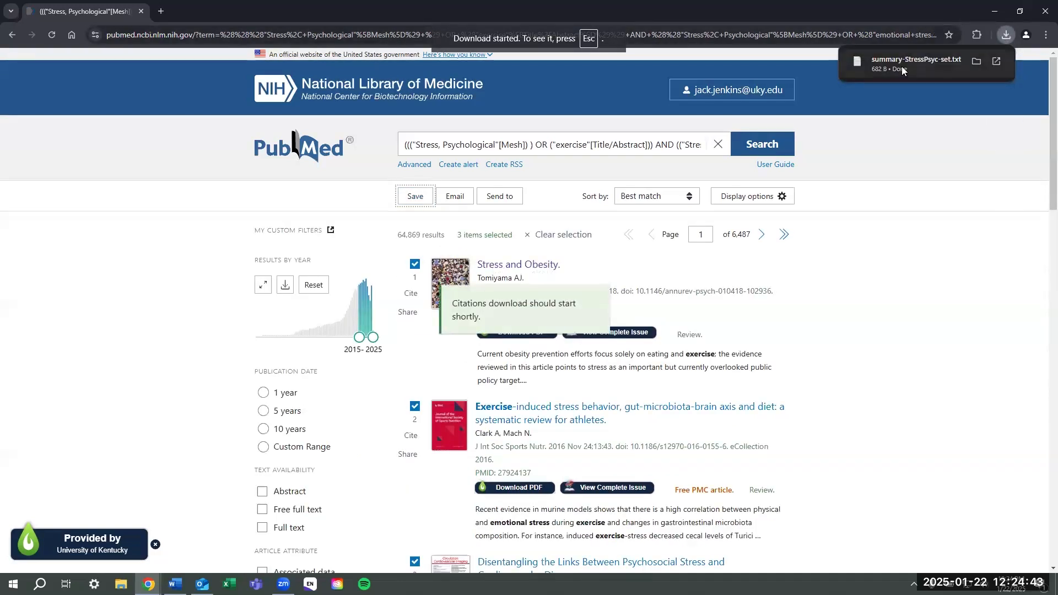
- Open the downloaded summary-StressPsyc-set.txt in Notepad, highlight all of its citations, and close the file
left_click(949, 63)
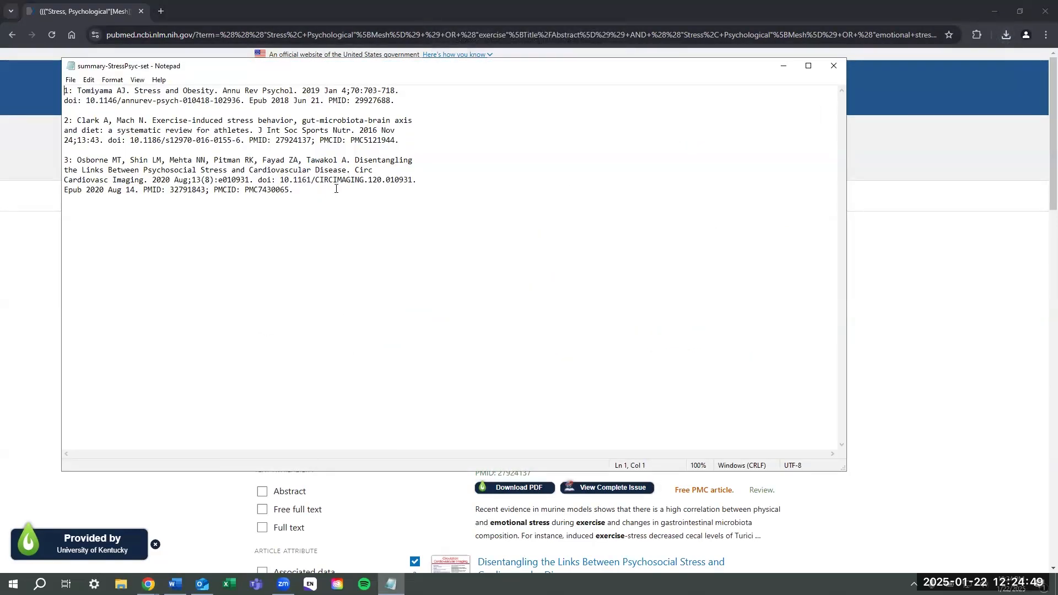
key("ctrl+a")
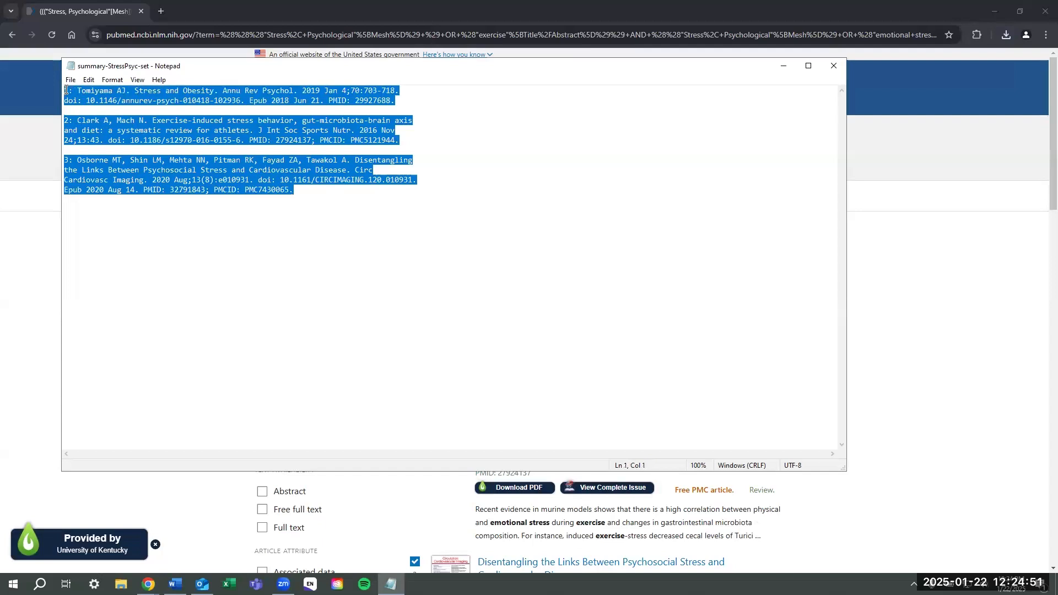
left_click(834, 65)
- Reopen the options for saving citations and look through the available file formats, keeping Summary (text)
left_click(412, 199)
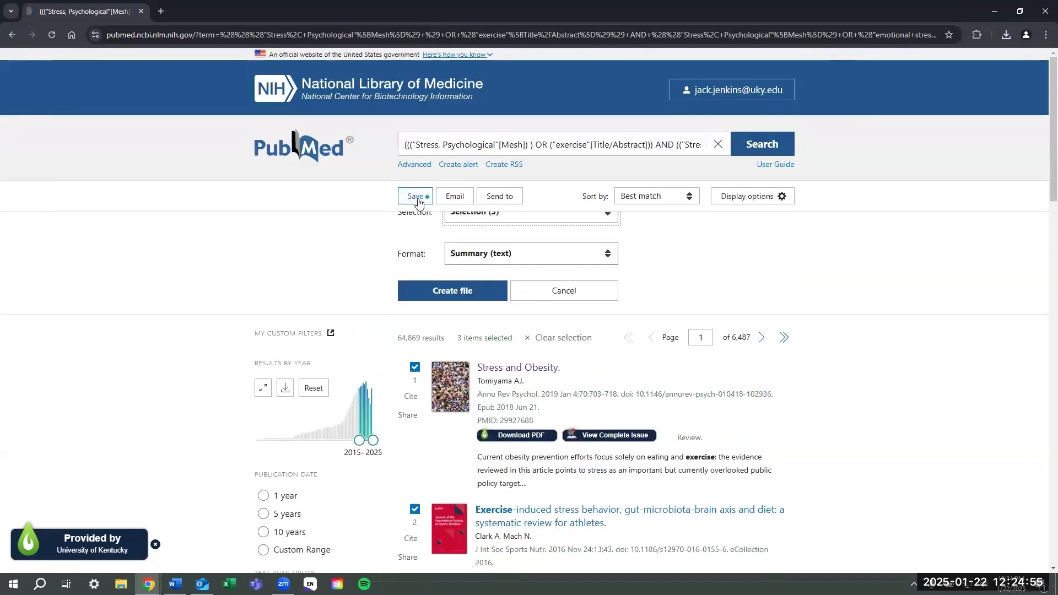
left_click(496, 353)
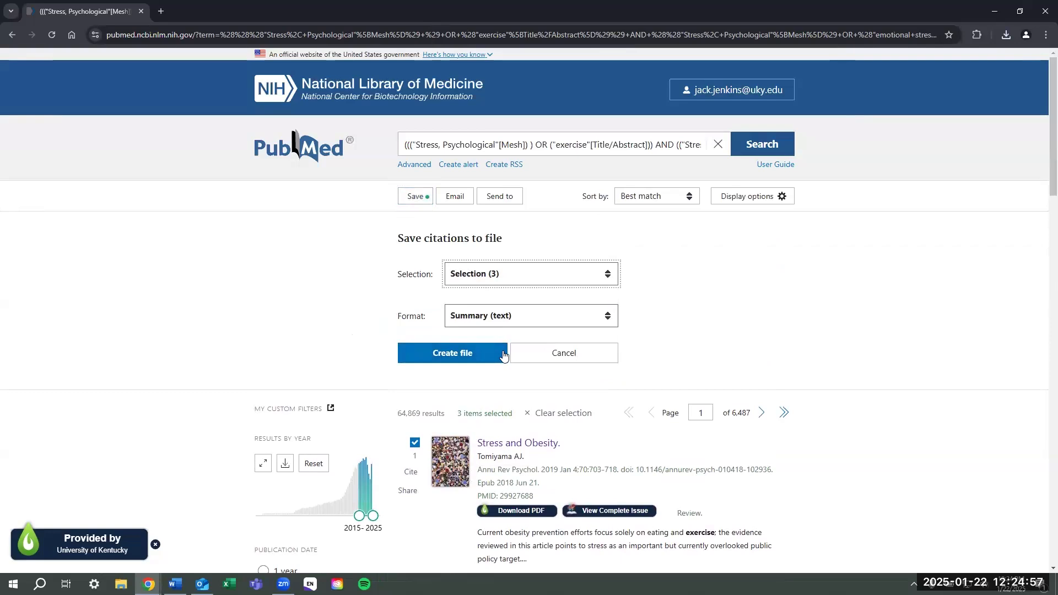
left_click(596, 321)
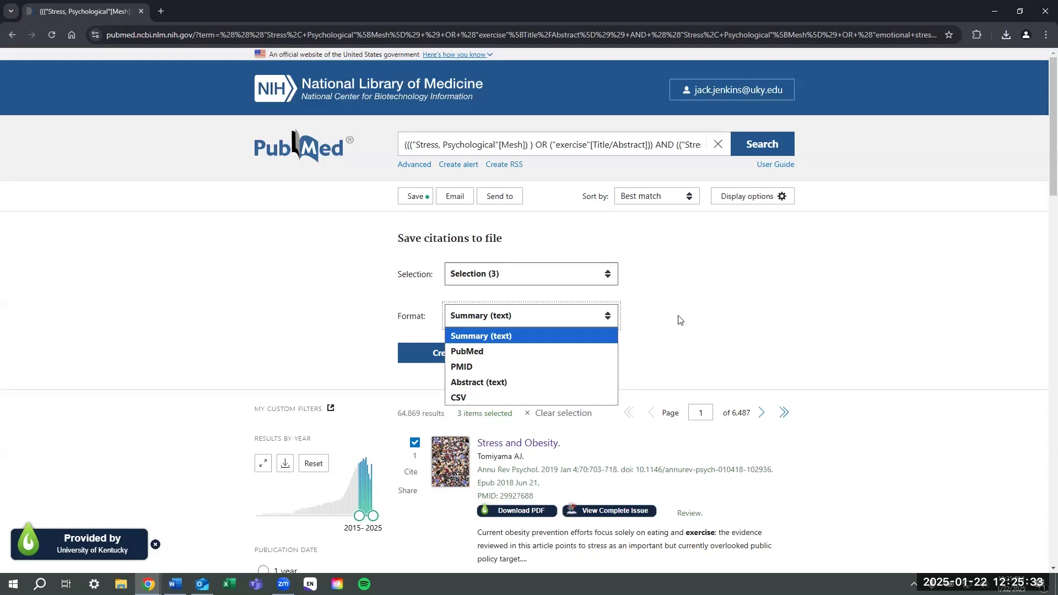
left_click(853, 438)
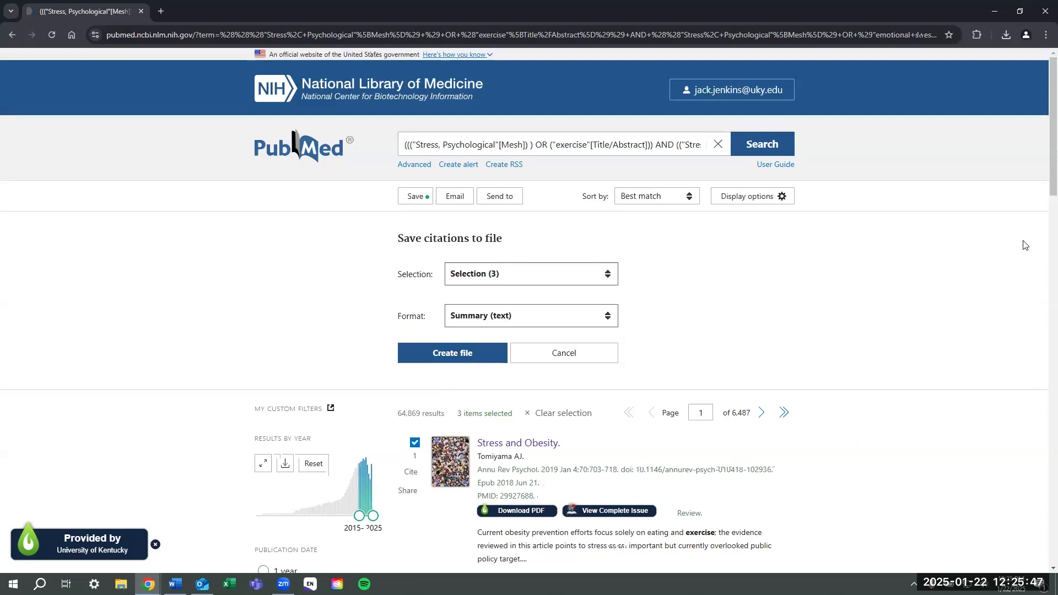
- Change the selection of citations to save to All results
left_click(601, 276)
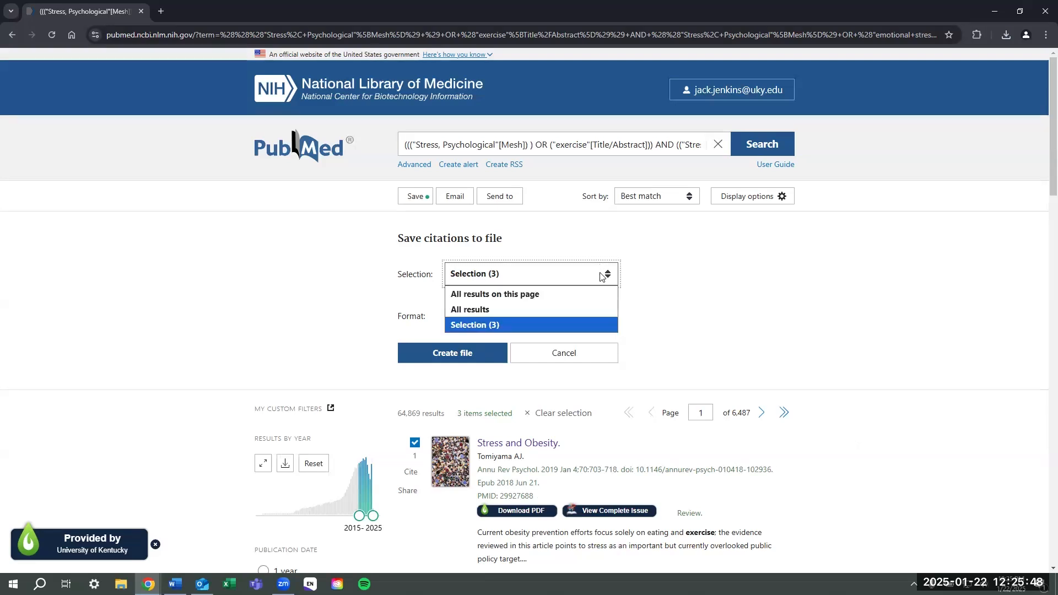
left_click(597, 305)
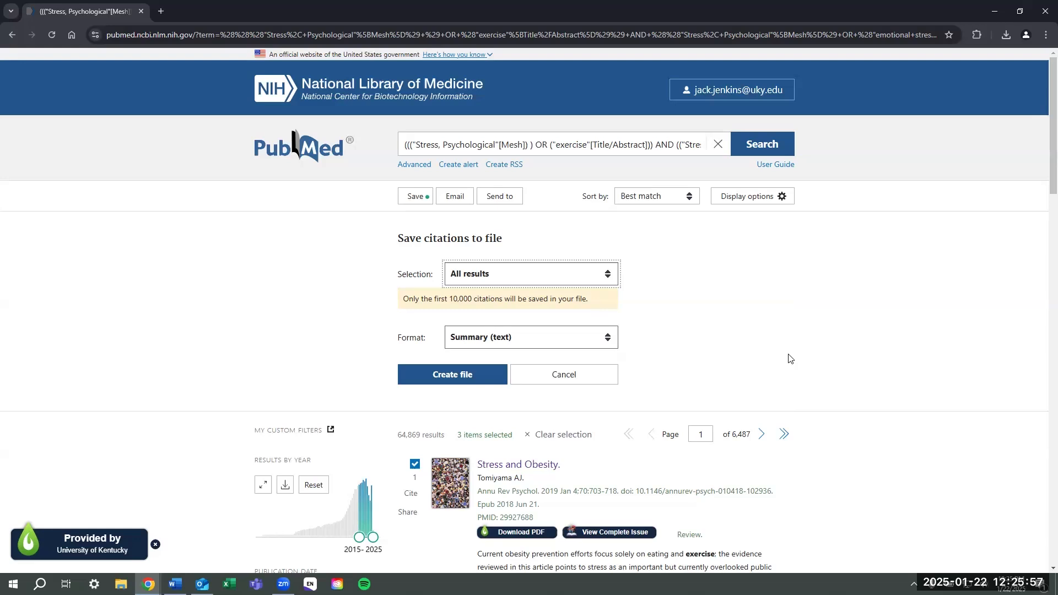
- Start sending citations to Collections and set the selection to All results on this page
left_click(501, 197)
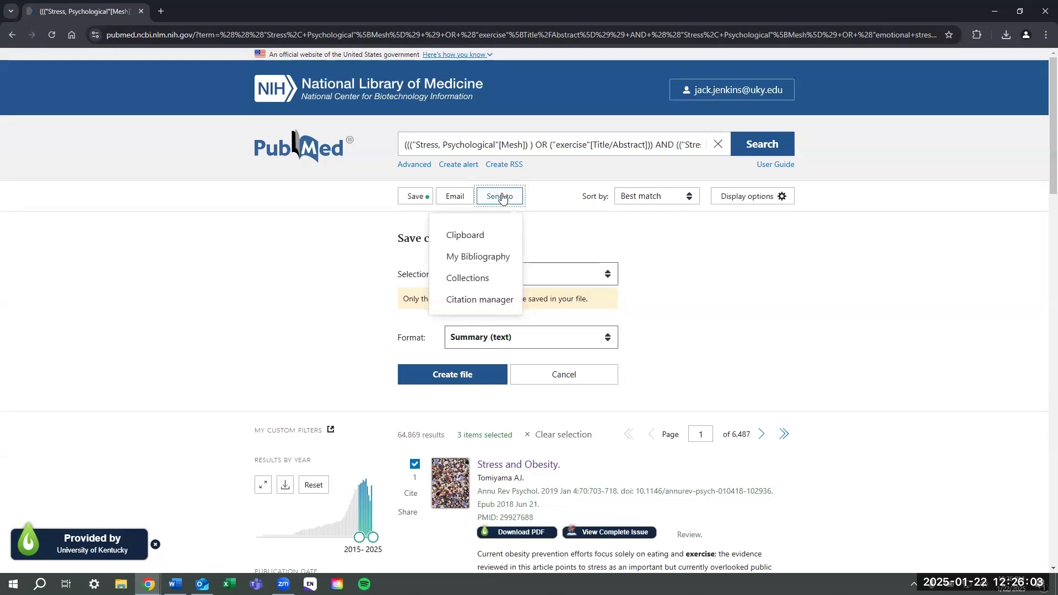
left_click(479, 283)
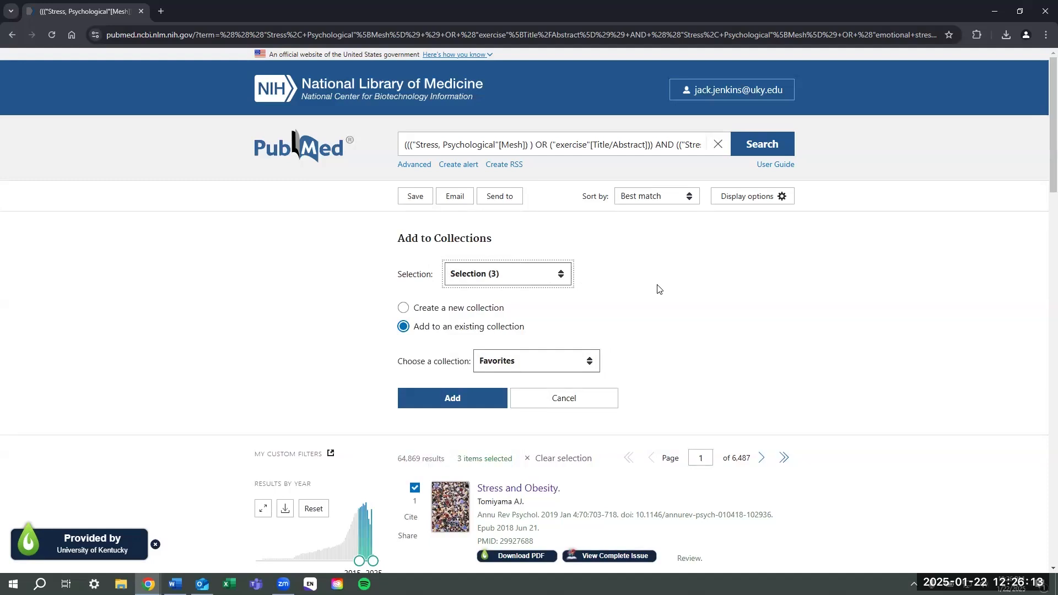
left_click(564, 280)
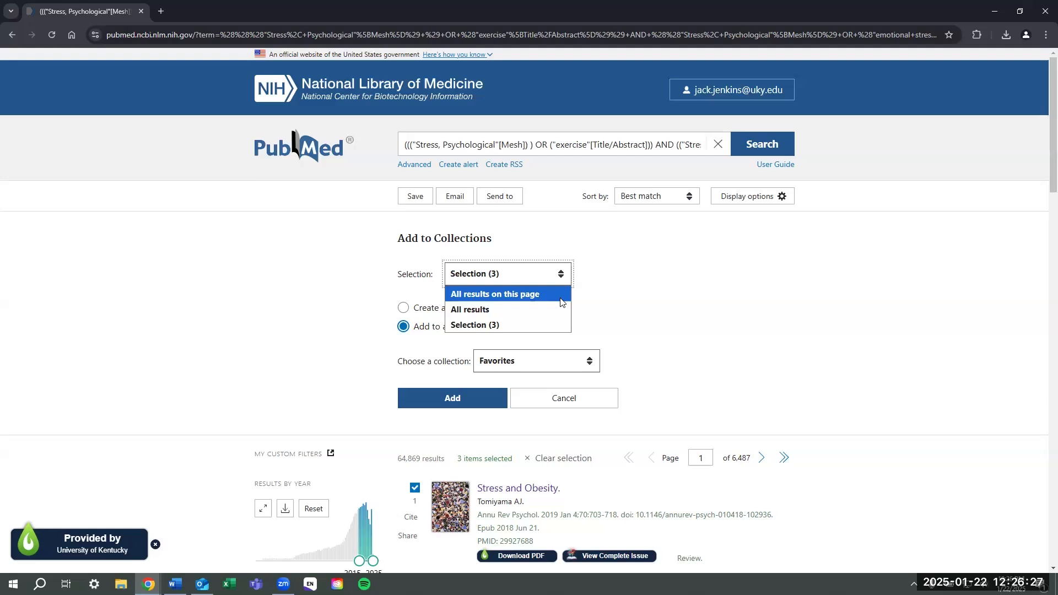
left_click(561, 302)
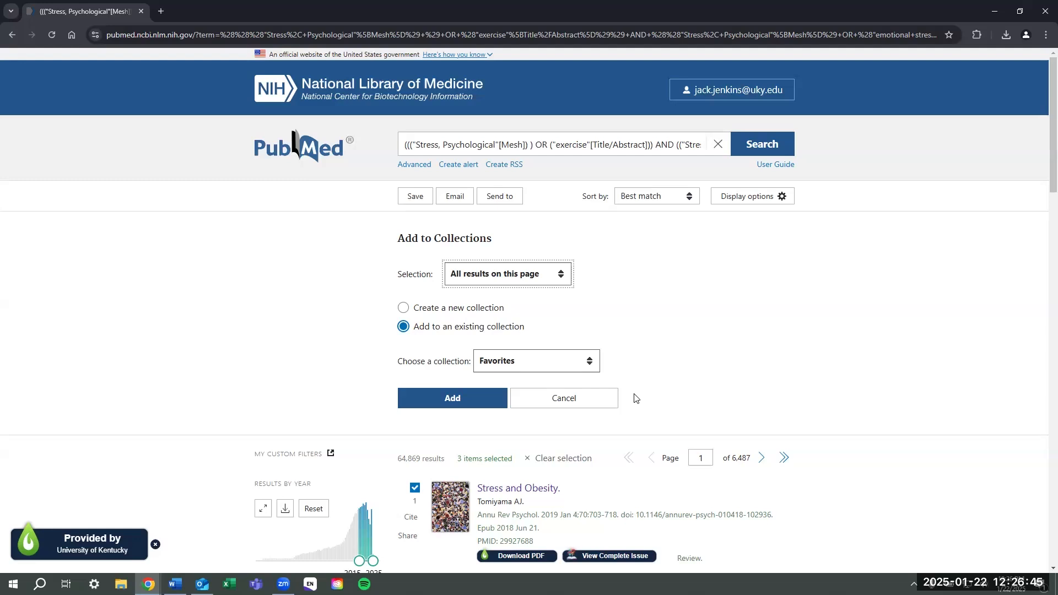
- Try to add the results to a new collection named "Exercise and Stress (1/22/25)"
left_click(403, 307)
left_click(498, 369)
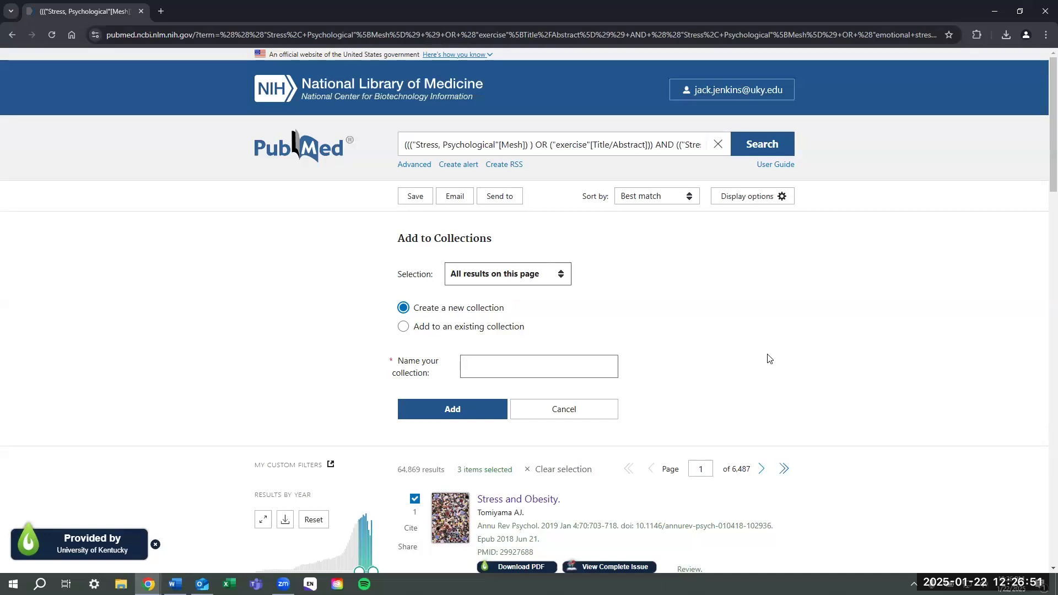
type("Ex")
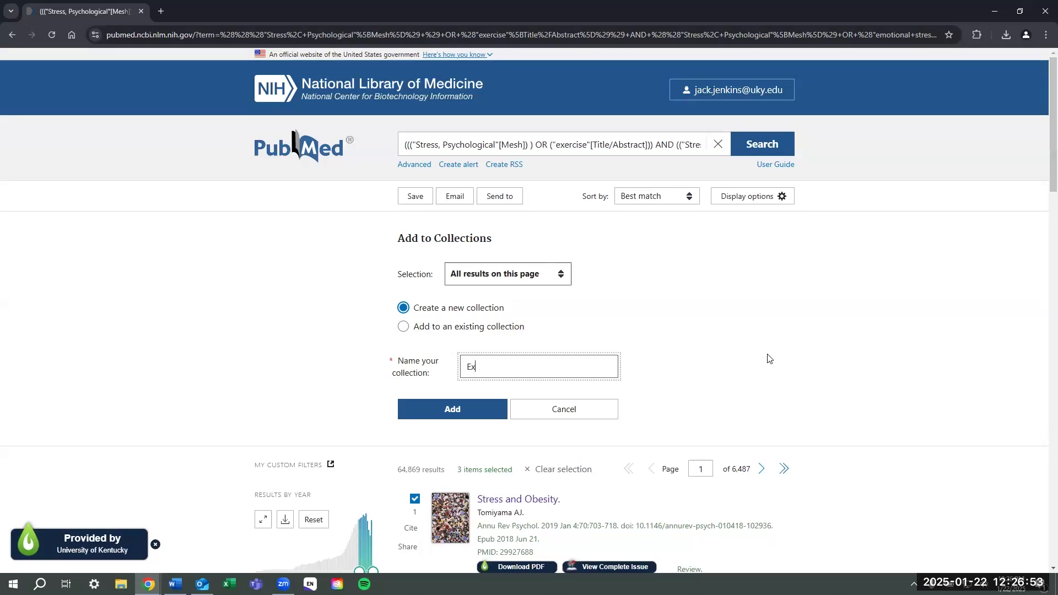
type("ercise and Stress (1/22/25")
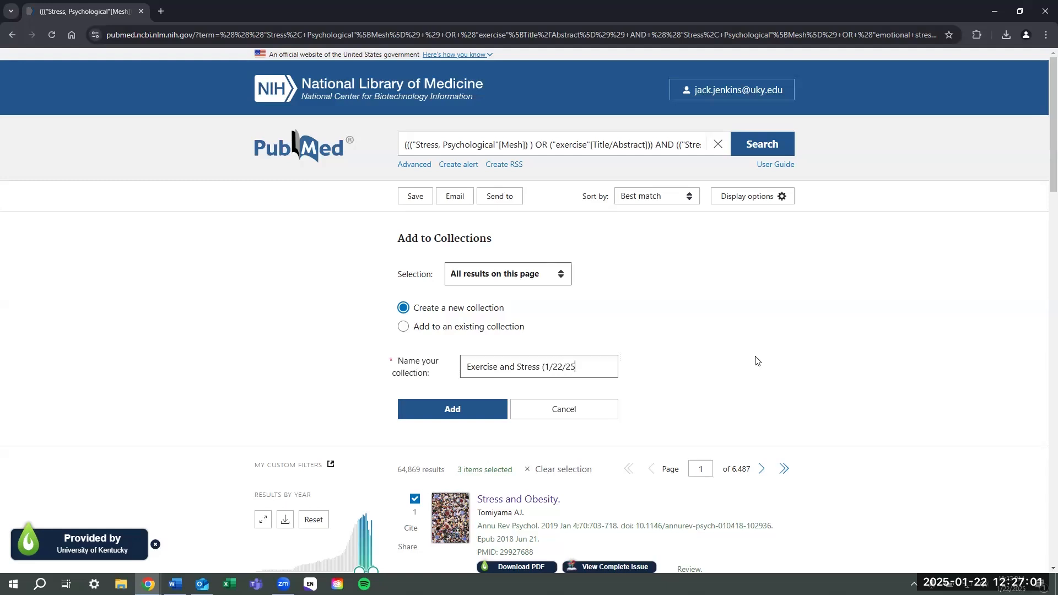
left_click(463, 408)
left_click(463, 408)
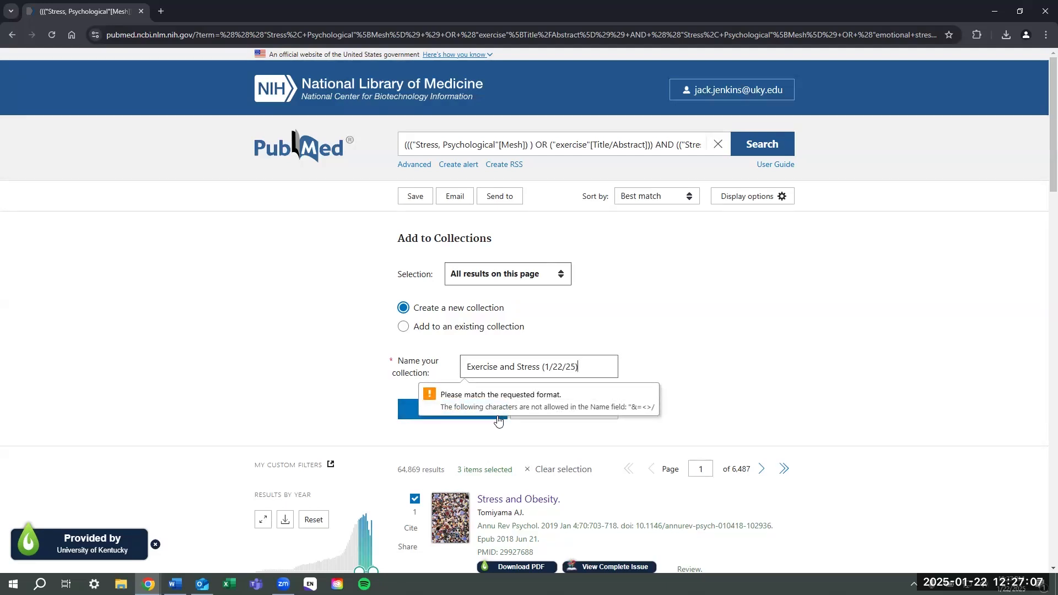
- Change the new collection's name to "Exercise and Stress 1-22-25" and add the results to it
left_click(586, 362)
key("BackSpace")
key("Return")
key("BackSpace")
key("BackSpace")
key("BackSpace")
key("BackSpace")
key("BackSpace")
key("BackSpace")
key("BackSpace")
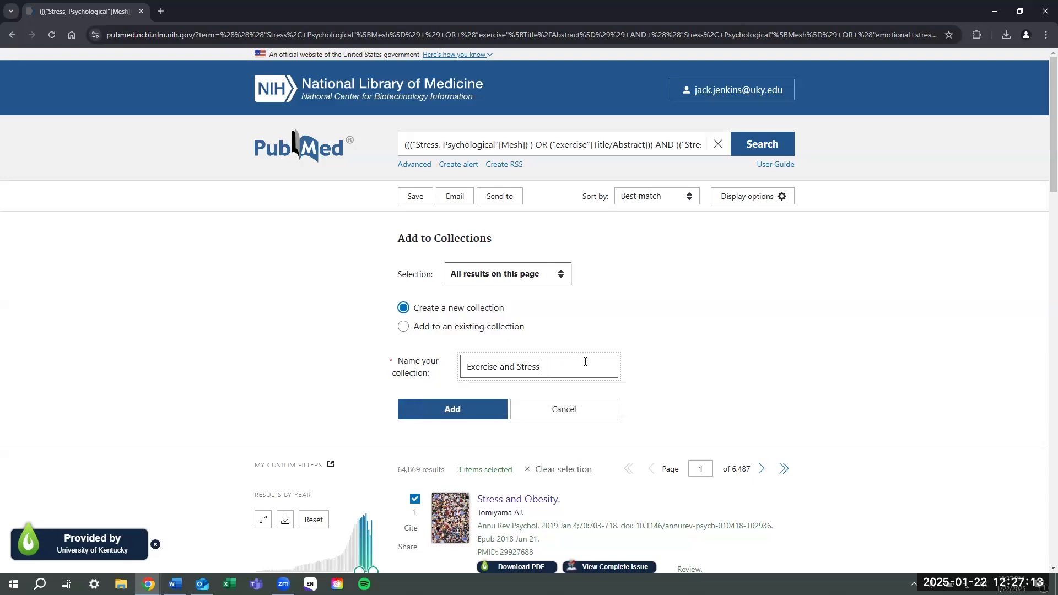
type("1-22-25")
left_click(479, 408)
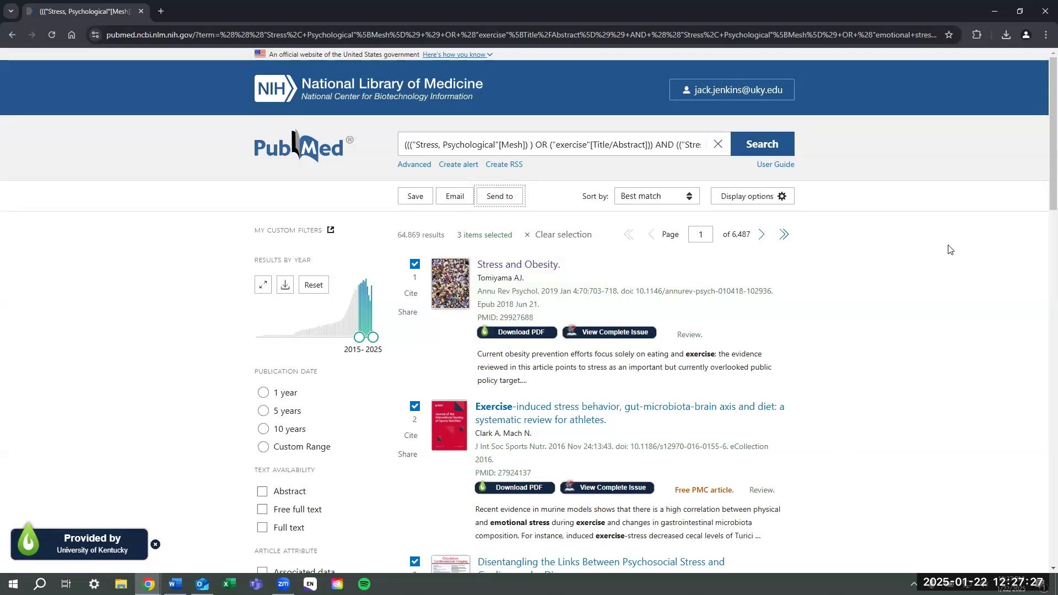
- Open the Exercise and Stress 1-22-25 collection from the My NCBI dashboard and look through its citations
left_click(782, 90)
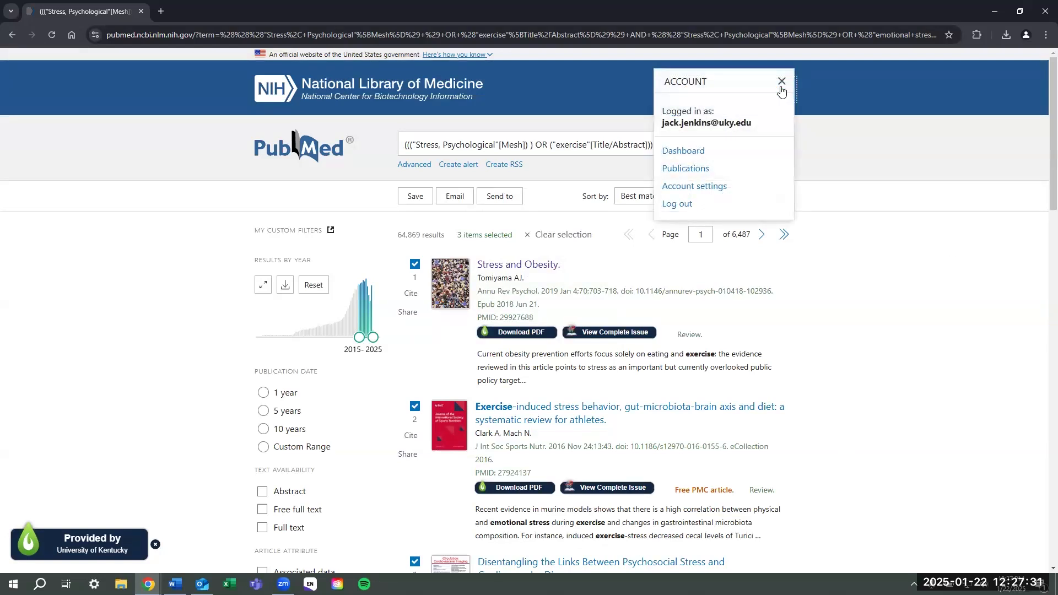
left_click(684, 151)
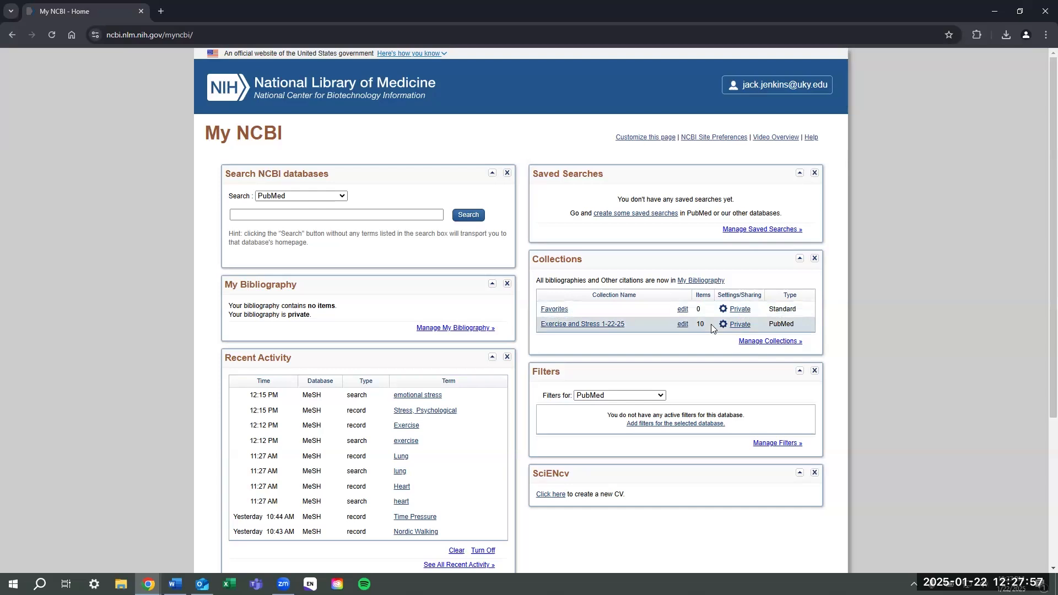
left_click(607, 325)
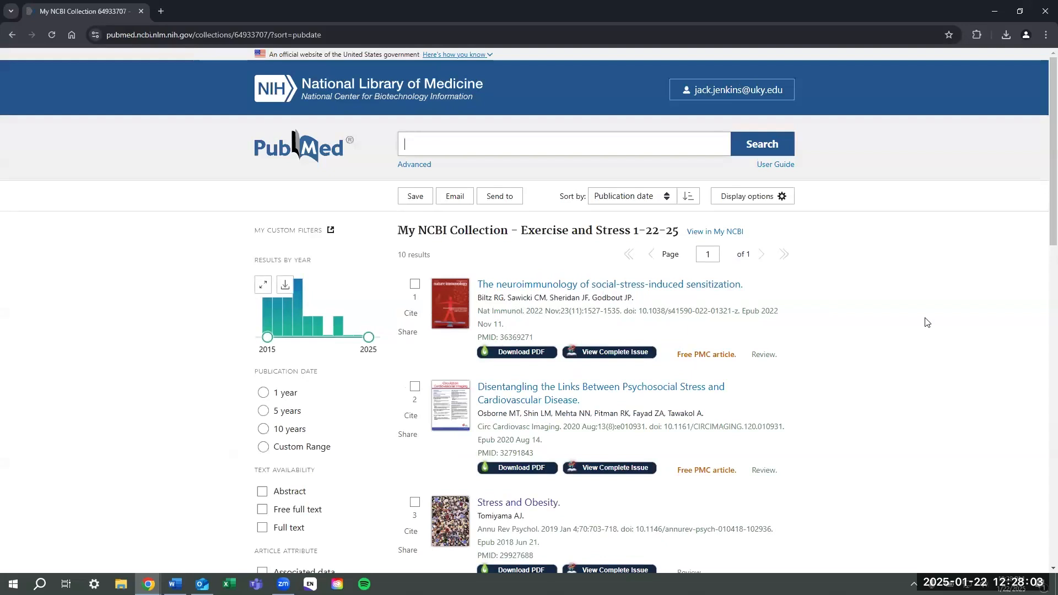
scroll(919, 325, "down", 5)
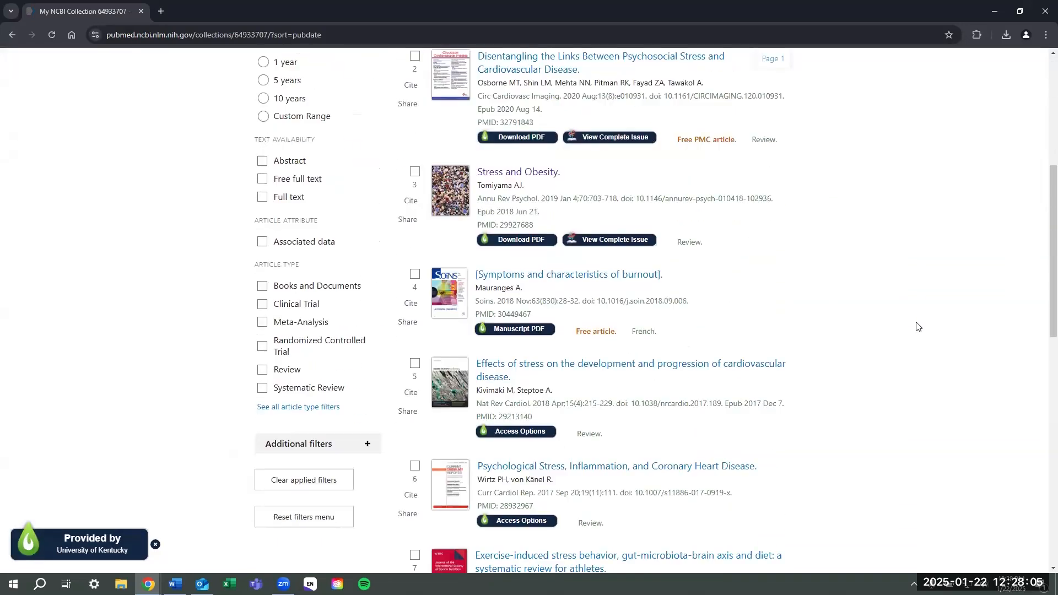
scroll(919, 327, "down", 6)
scroll(916, 325, "up", 8)
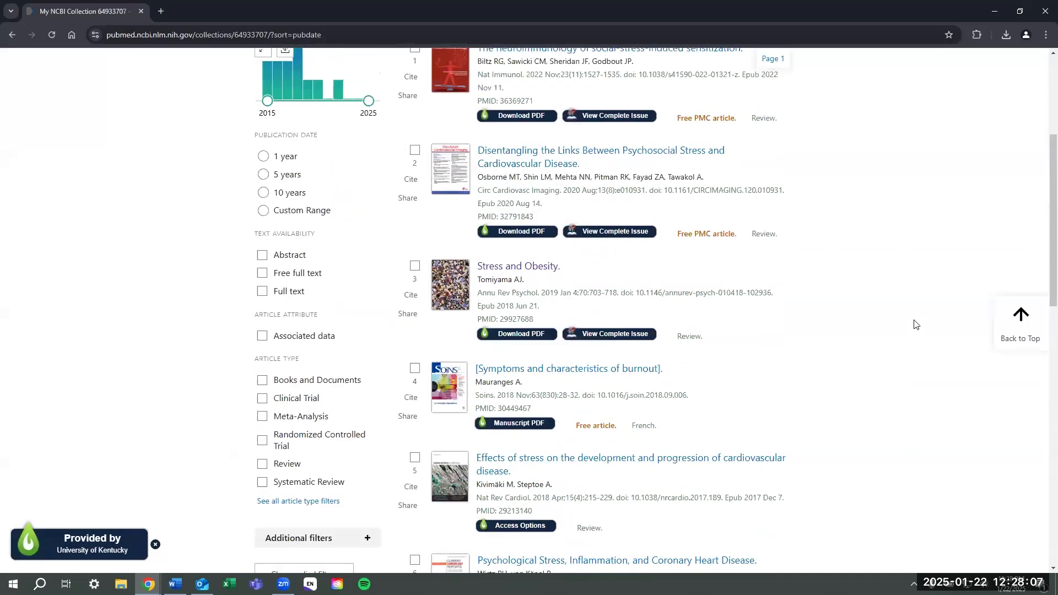
scroll(916, 324, "up", 3)
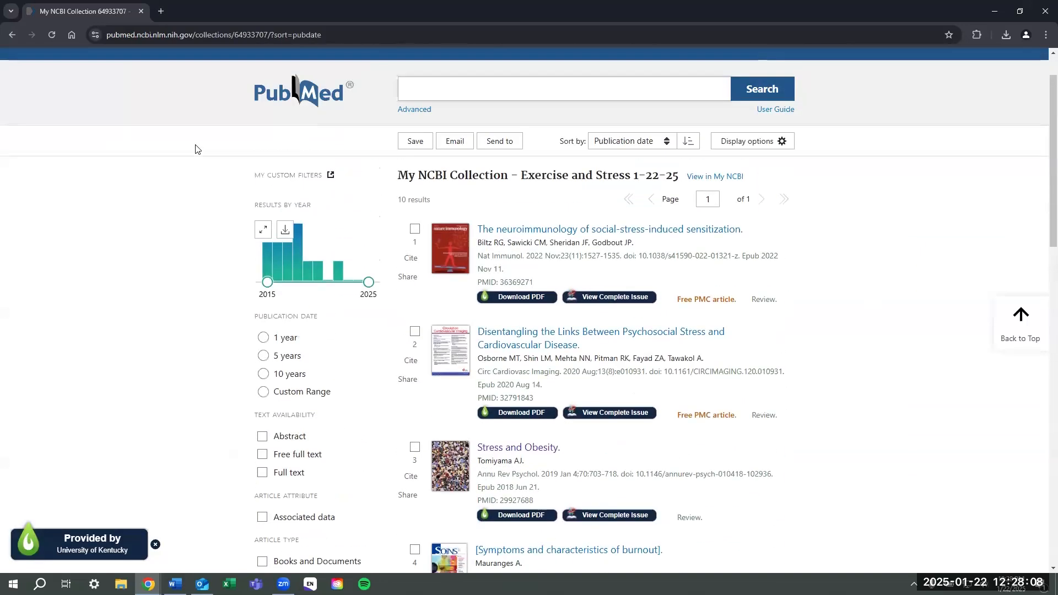
- Go to the advanced search history and reopen the results of search #4, filtered from 2015 to 2025
left_click(418, 109)
scroll(190, 246, "down", 3)
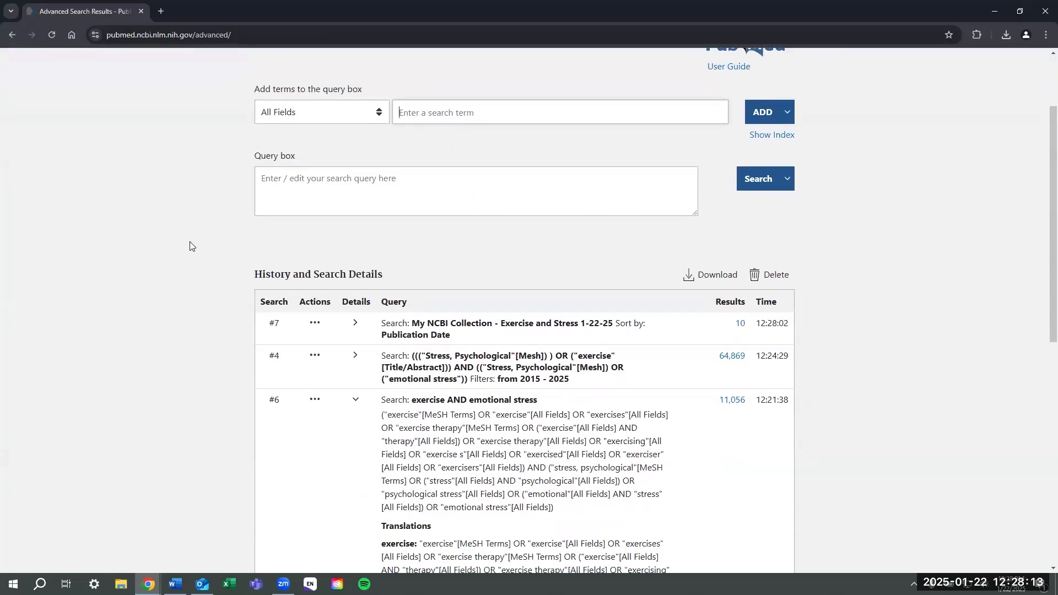
scroll(216, 247, "down", 6)
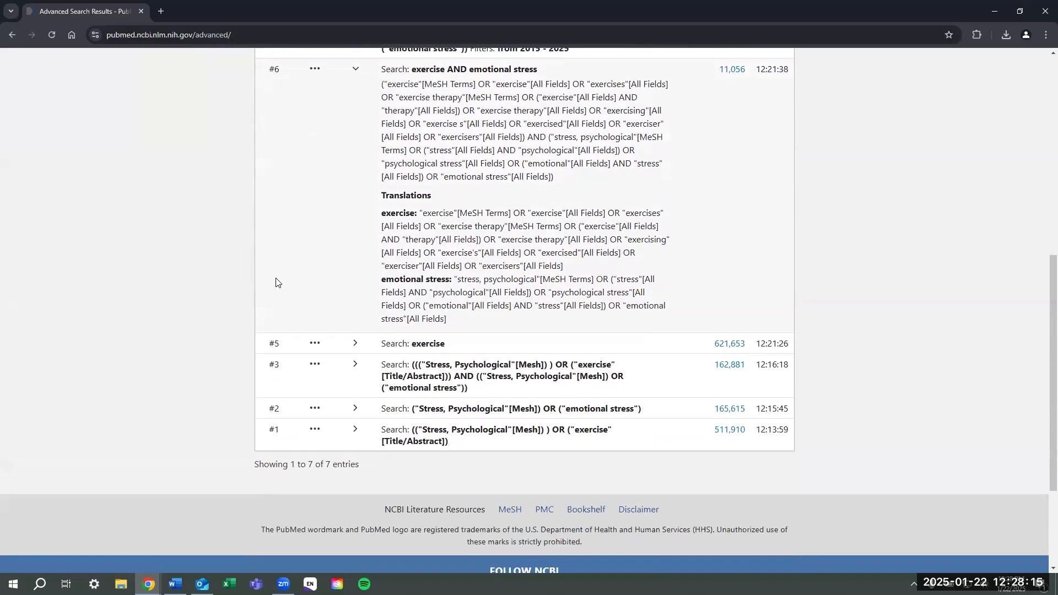
scroll(276, 282, "up", 2)
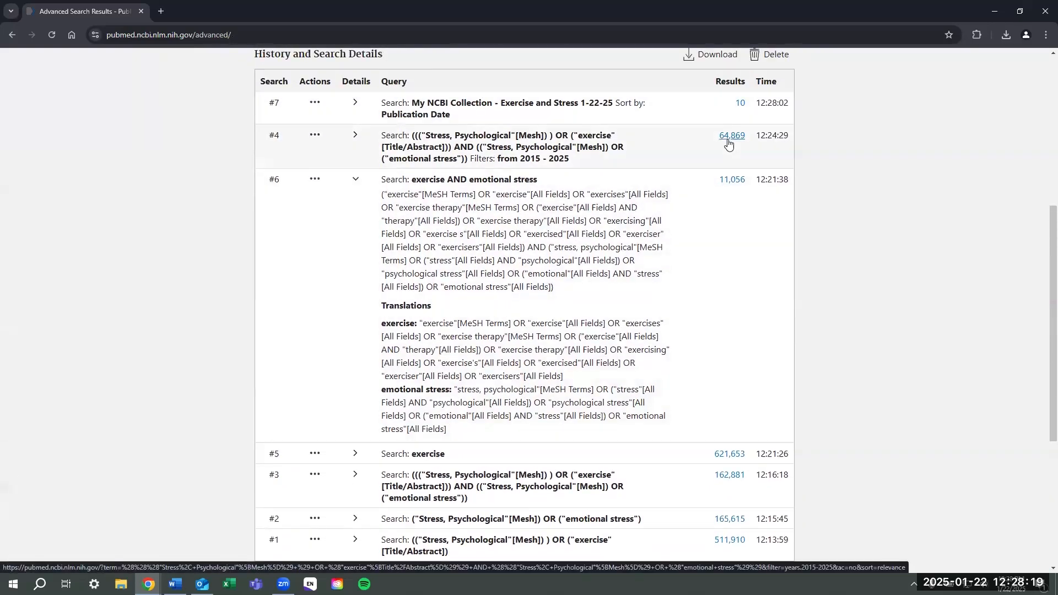
left_click(731, 136)
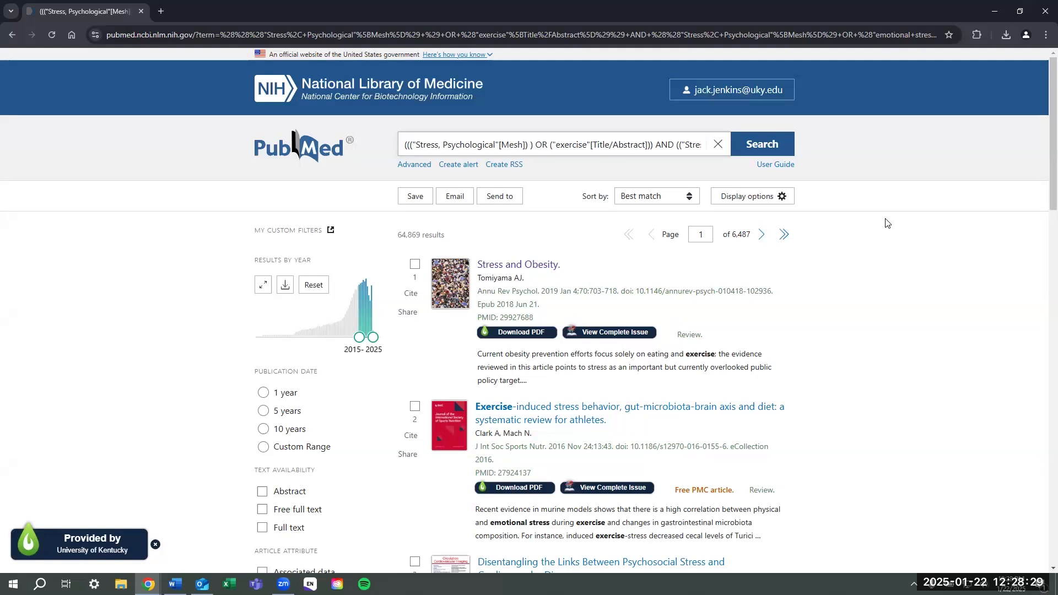
- Start creating an alert for this search and name the saved search "Exercise and Stress"
left_click(462, 167)
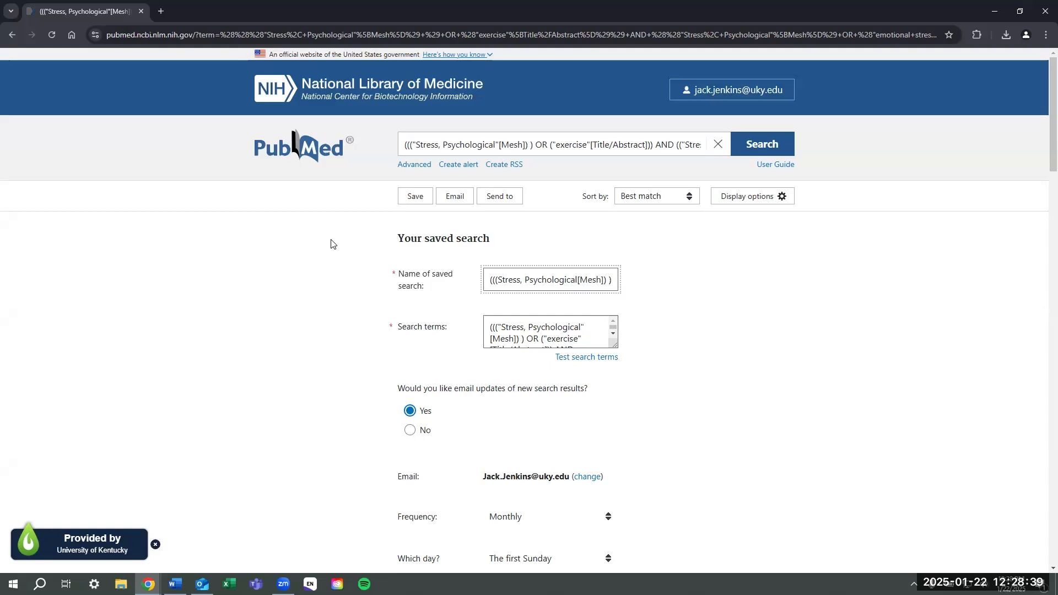
left_click_drag(489, 280, 715, 287)
key("BackSpace")
type("Exercis")
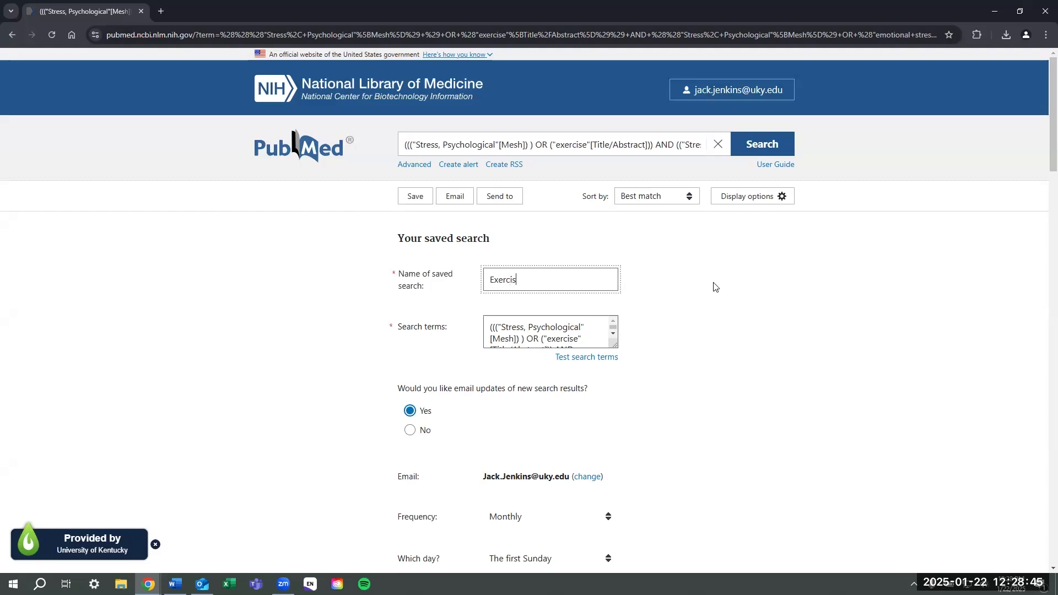
type("e and Stress")
left_click(715, 345)
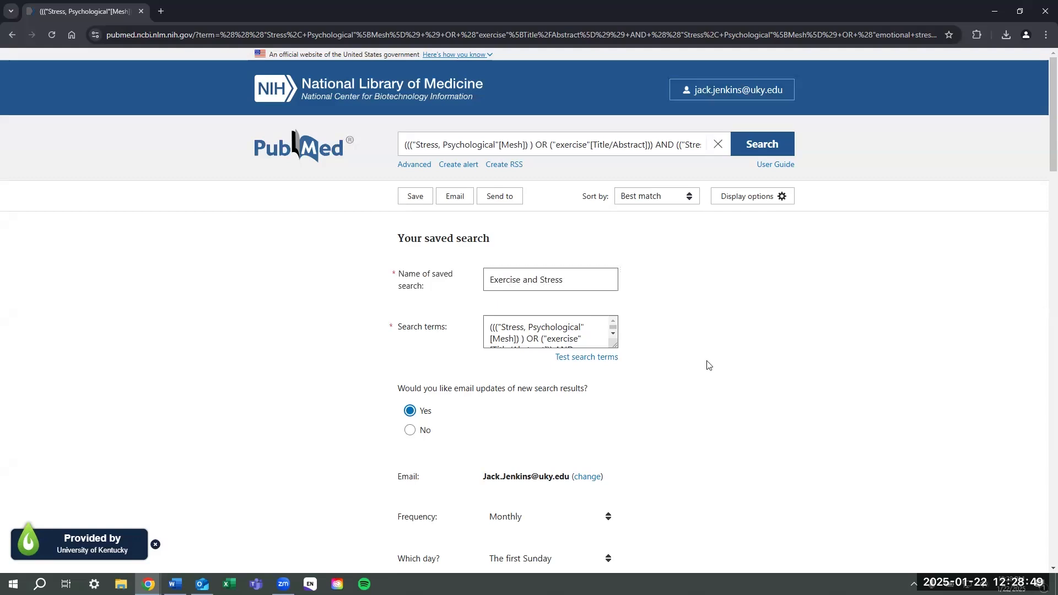
- Look through the alert's frequency, report format and maximum item options, and cancel the alert
scroll(705, 366, "down", 4)
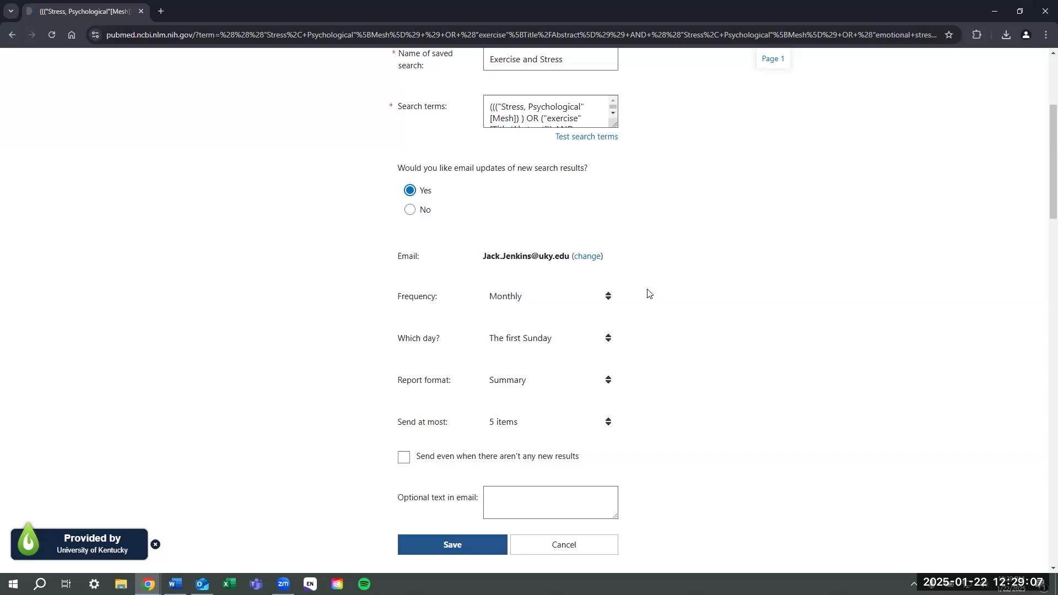
left_click(609, 297)
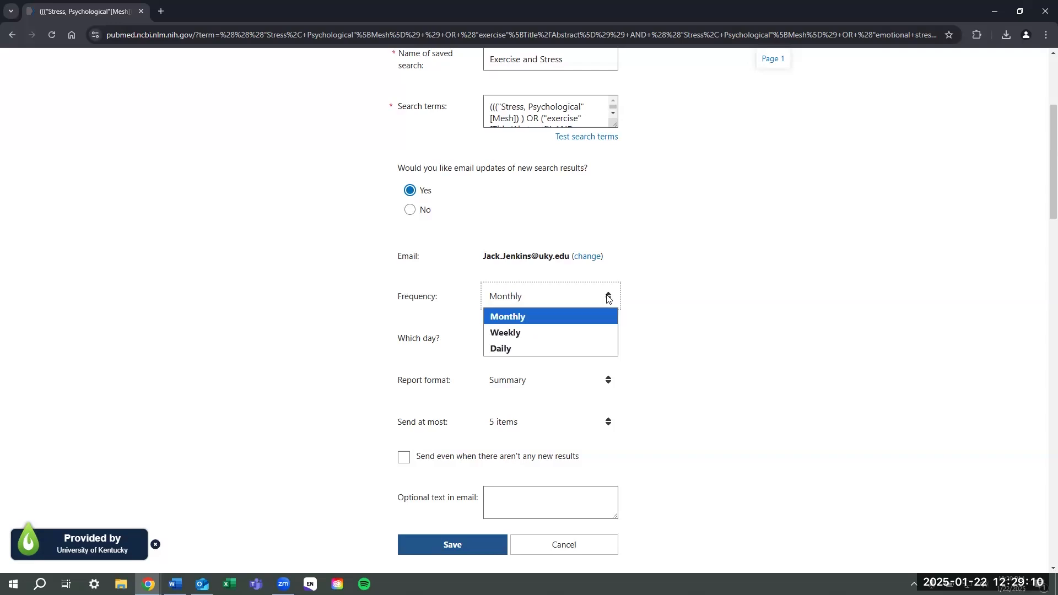
left_click(664, 297)
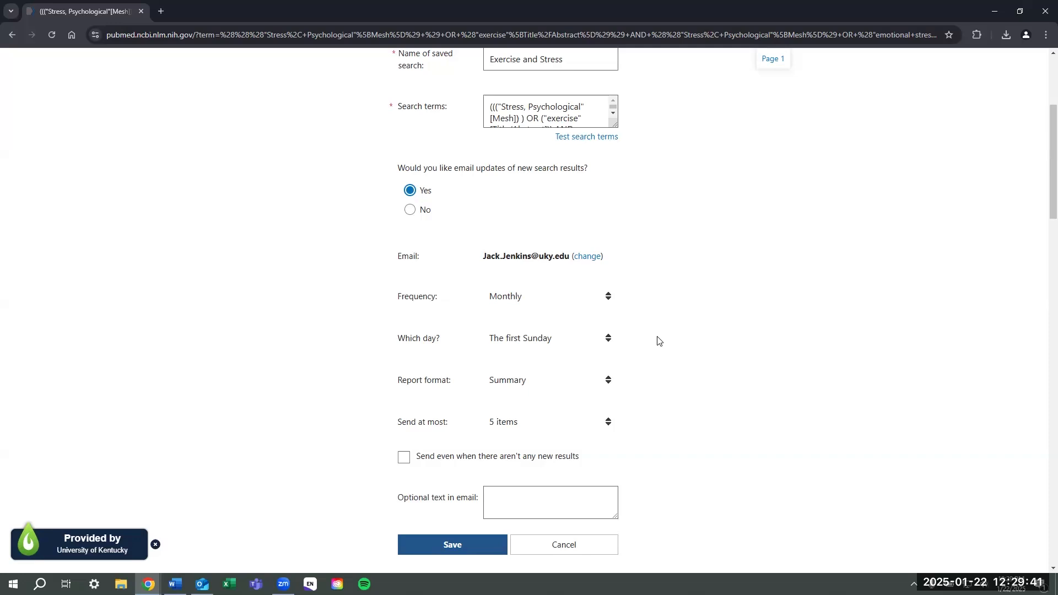
left_click(606, 383)
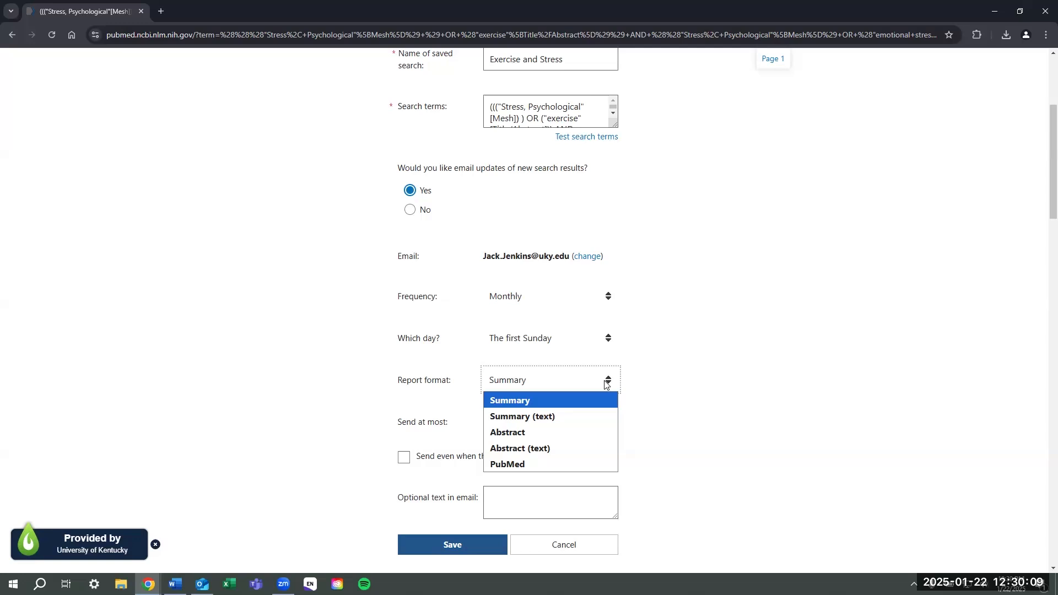
left_click(674, 395)
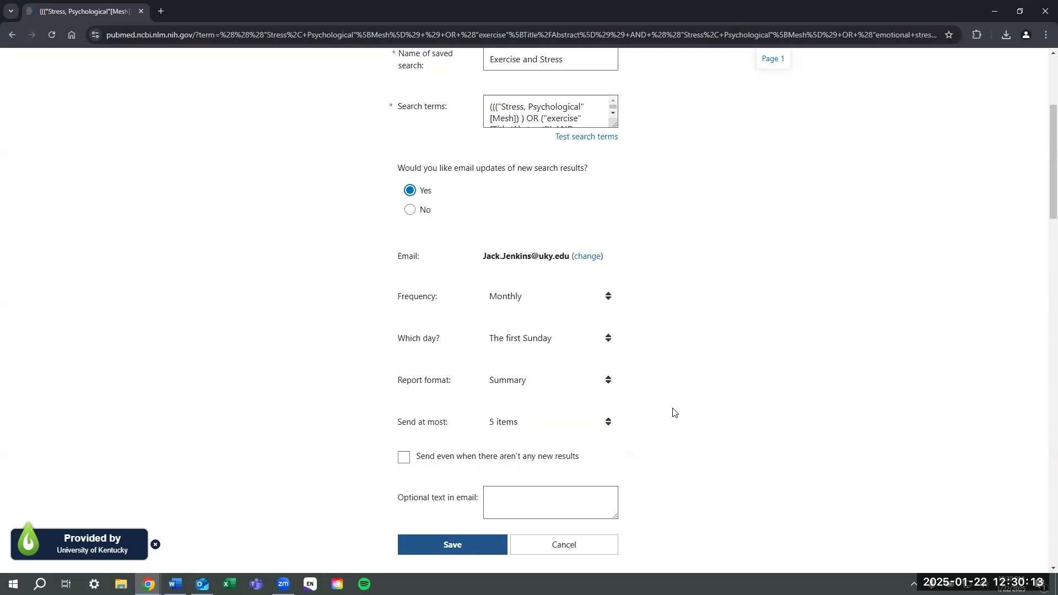
left_click(604, 425)
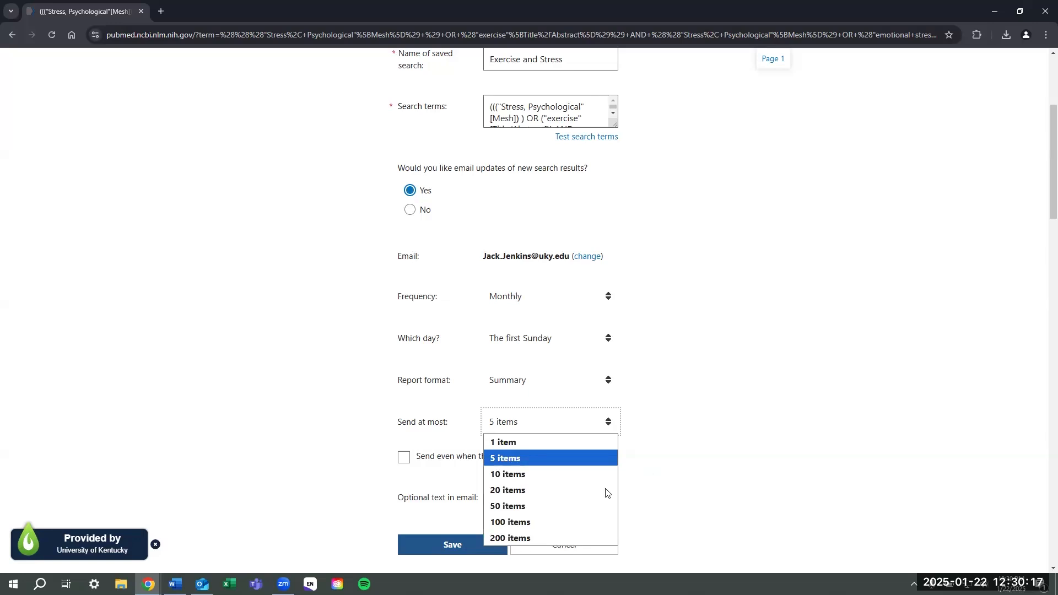
left_click(729, 438)
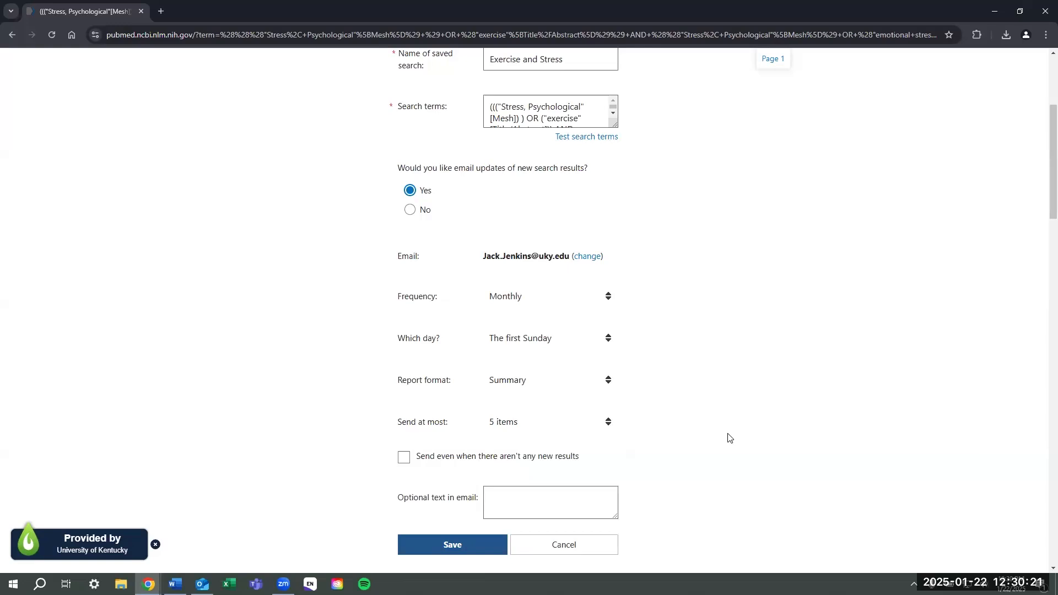
scroll(728, 438, "down", 1)
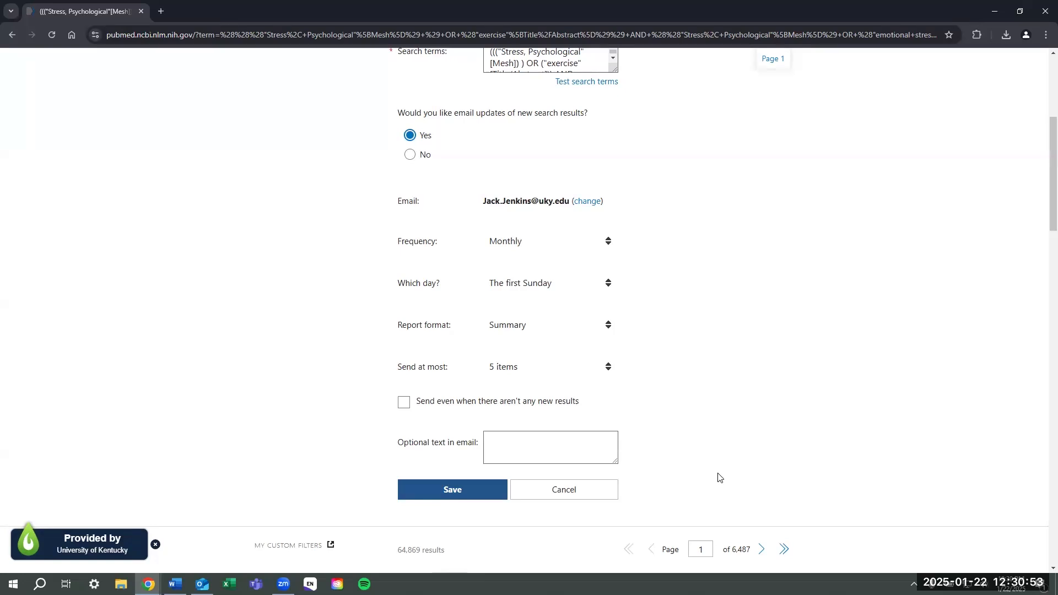
left_click(586, 492)
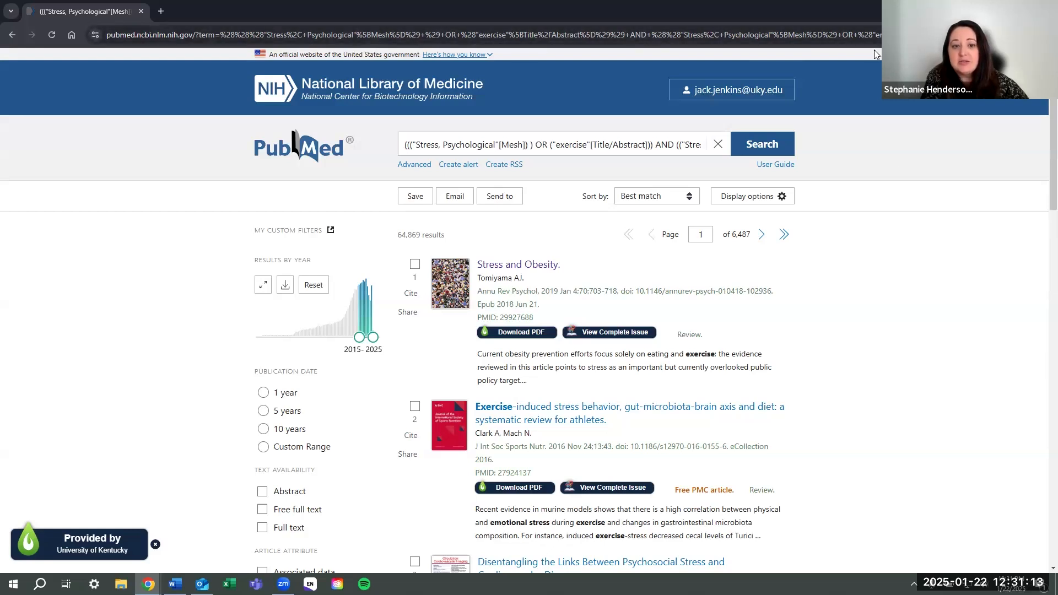
- Open the list of destinations for sending the search results' citations
left_click(492, 199)
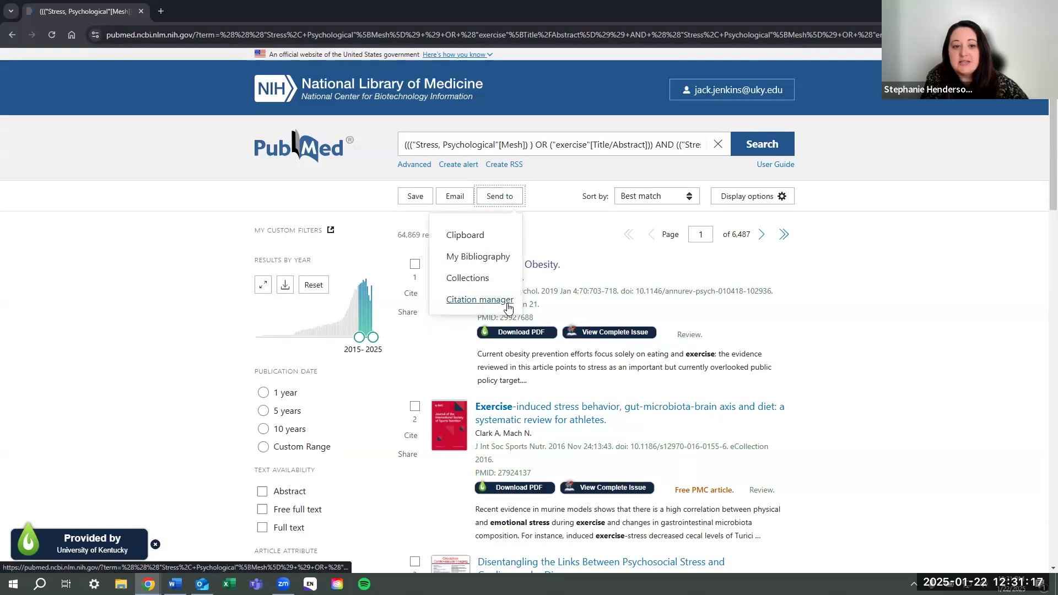